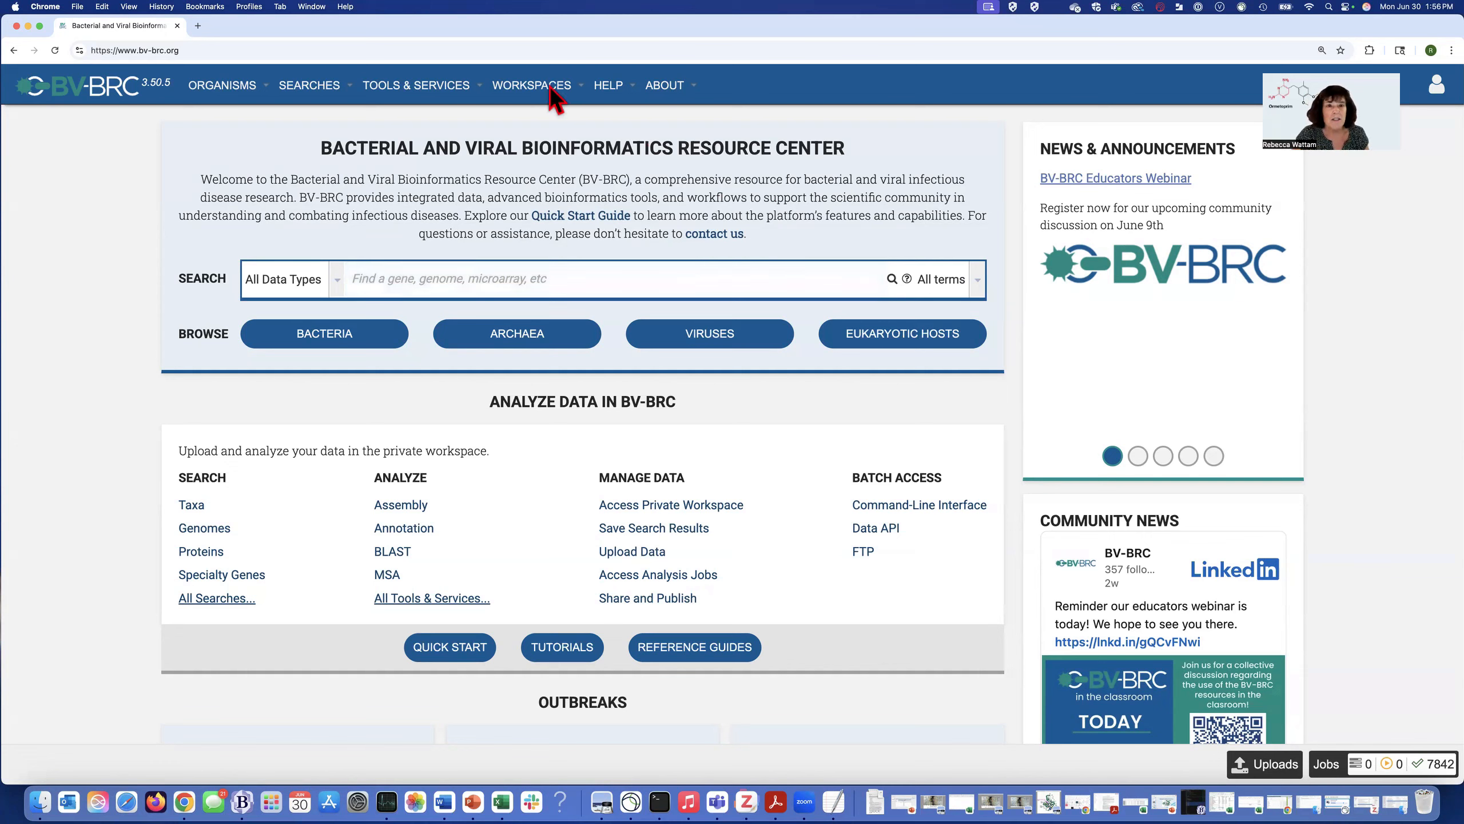
Open the Variation Analysis service among the genomics tools.
{"action": "left_click", "coordinate": [427, 92]}
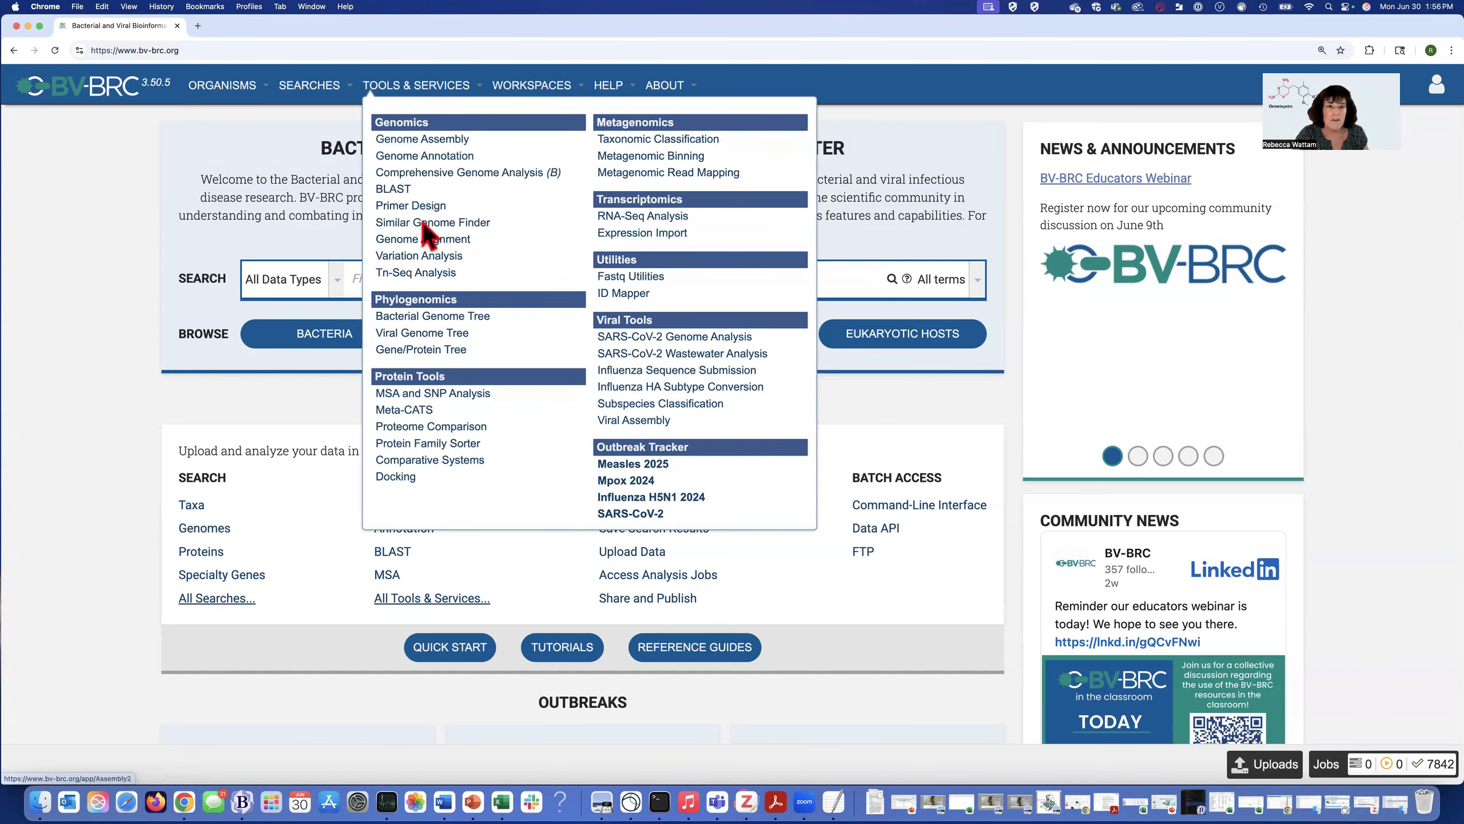
{"action": "left_click", "coordinate": [431, 267]}
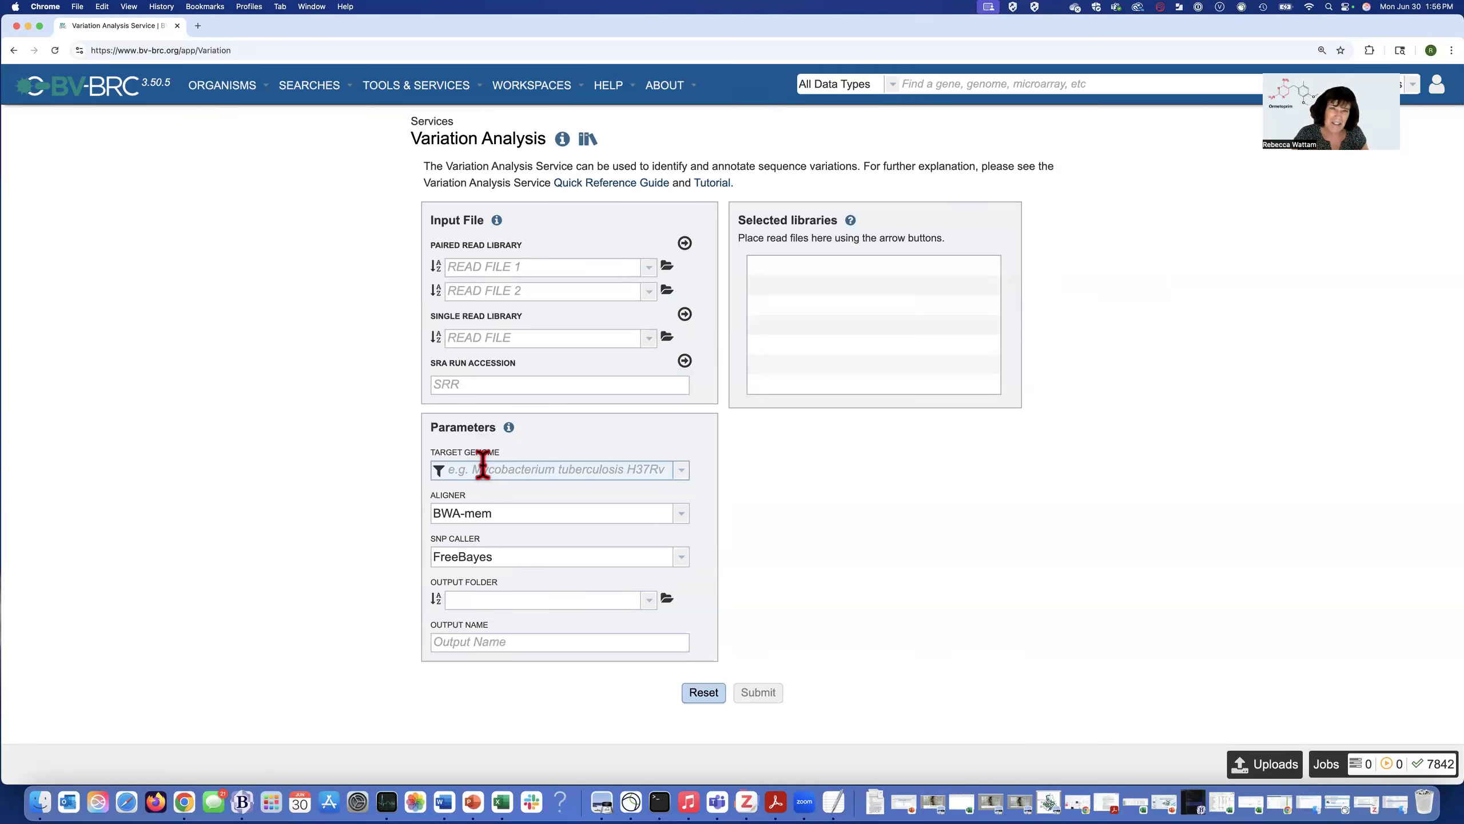
Review the target genome filter options, try a lookup of "Mycobacterium tuberculosis H37Rv" as the target genome, and clear the entry.
{"action": "left_click", "coordinate": [440, 471]}
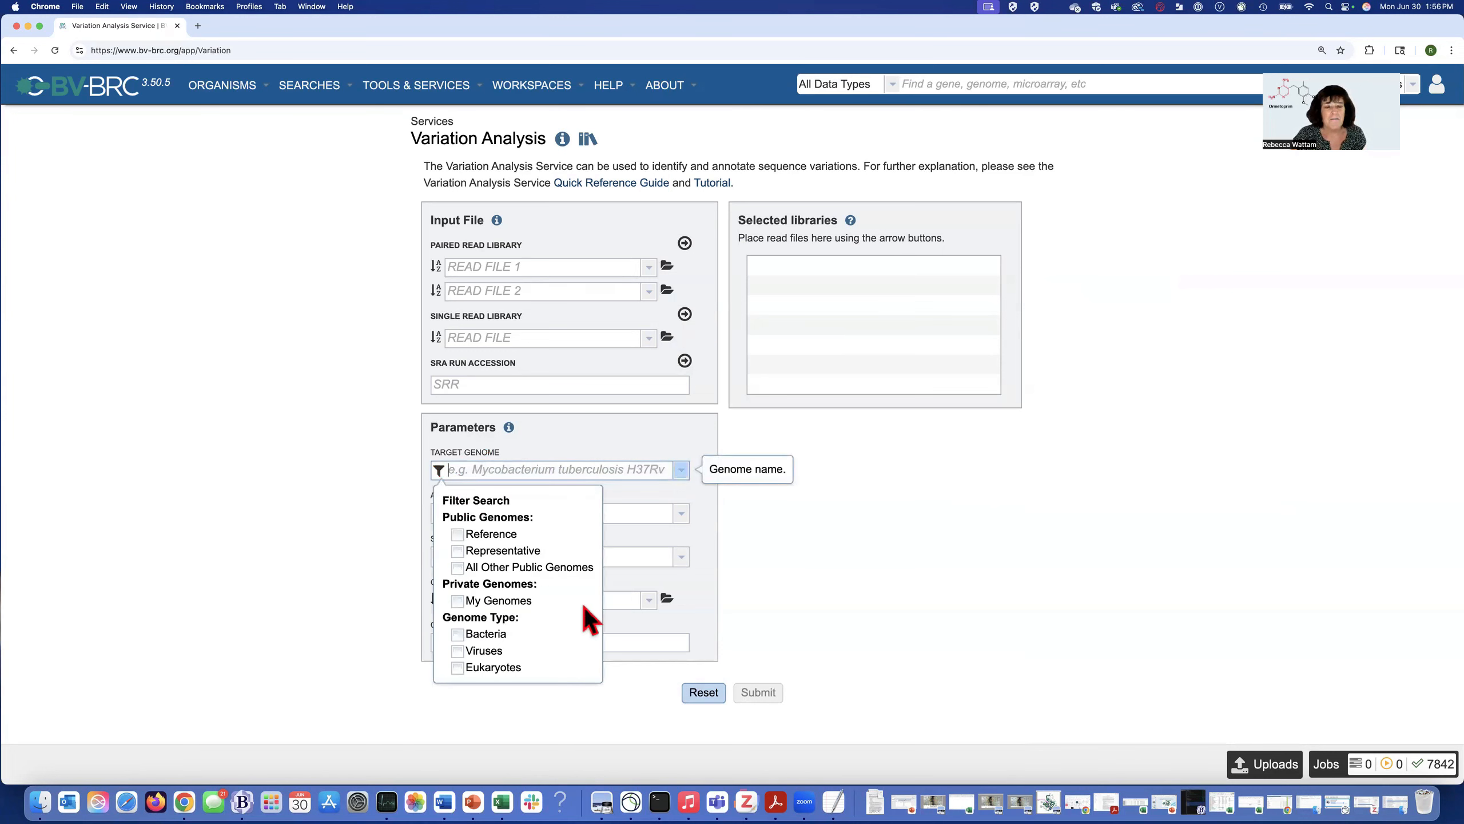
{"action": "left_click", "coordinate": [457, 601]}
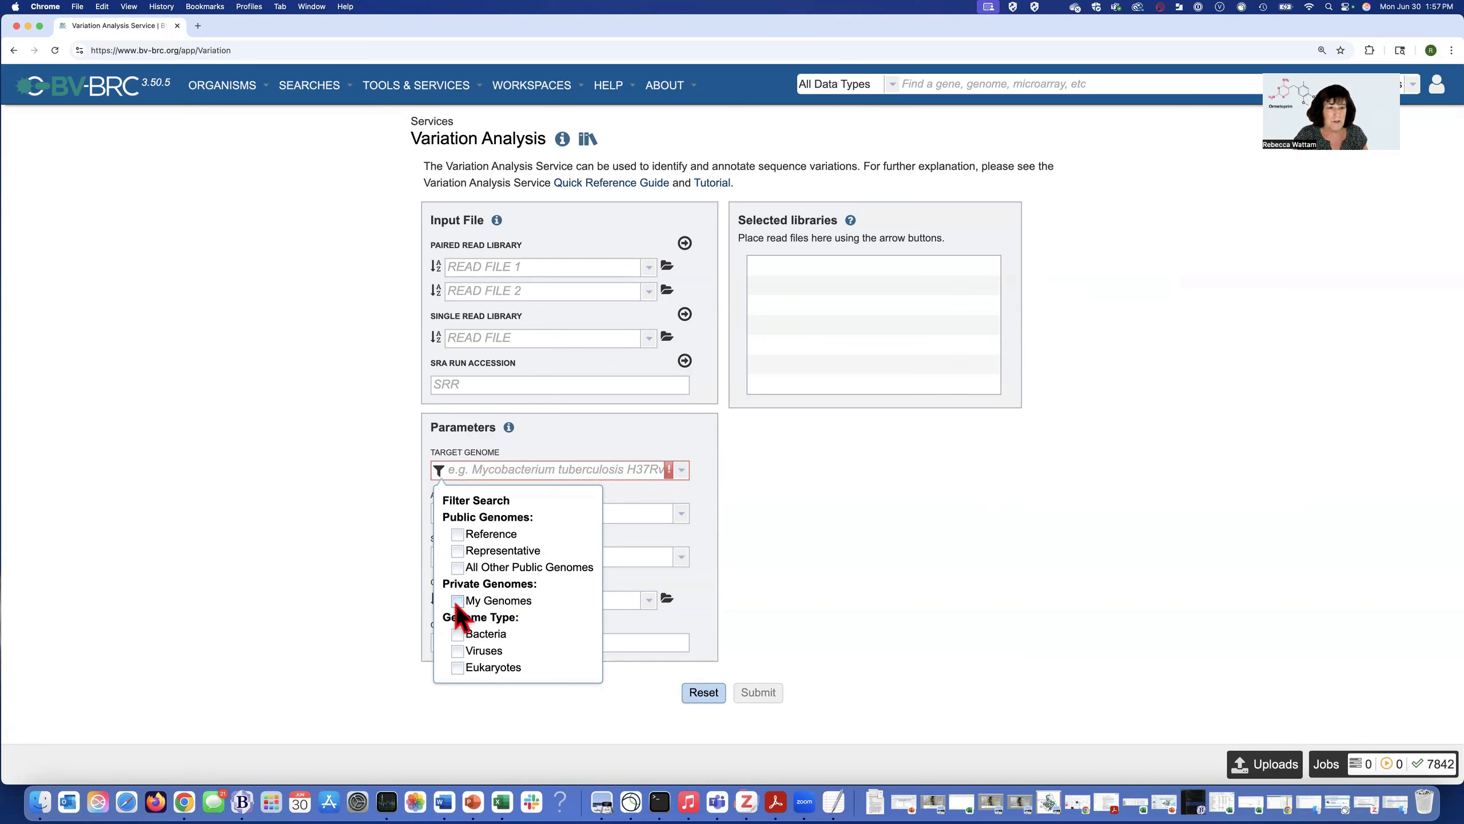
{"action": "left_click", "coordinate": [496, 472]}
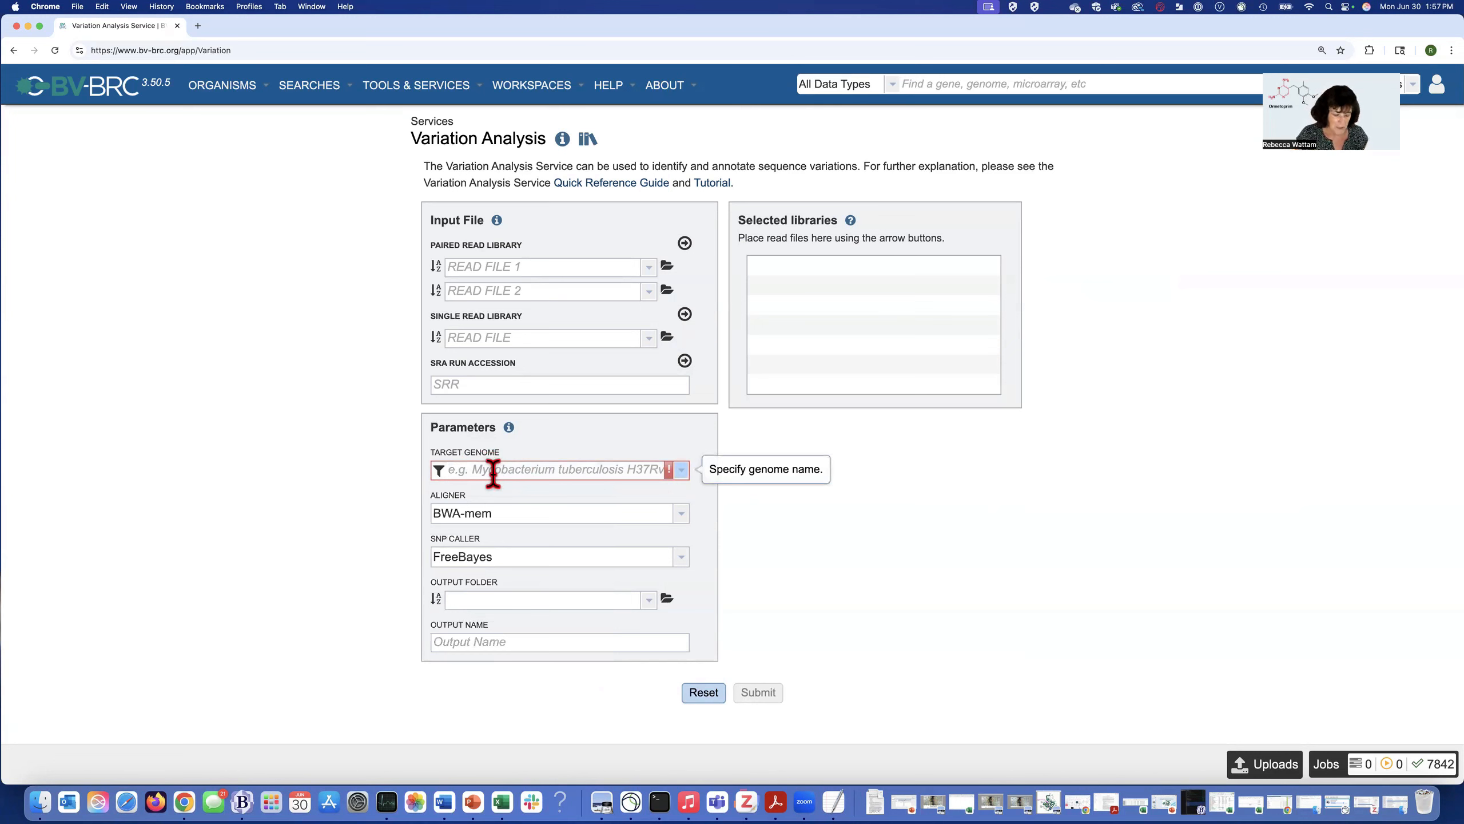
{"action": "type", "text": "Mycoba"}
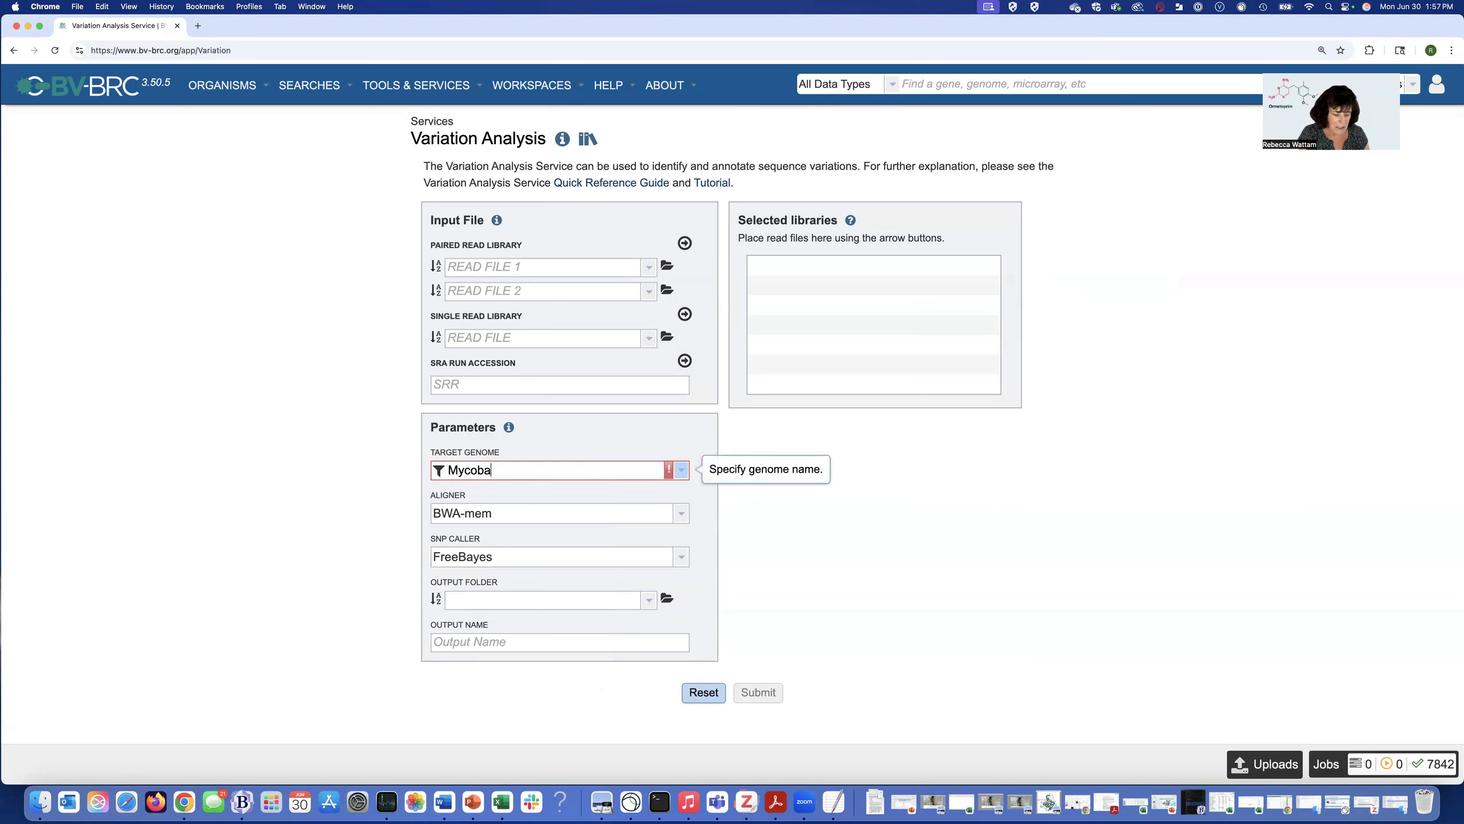
{"action": "type", "text": "cterium tuberc"}
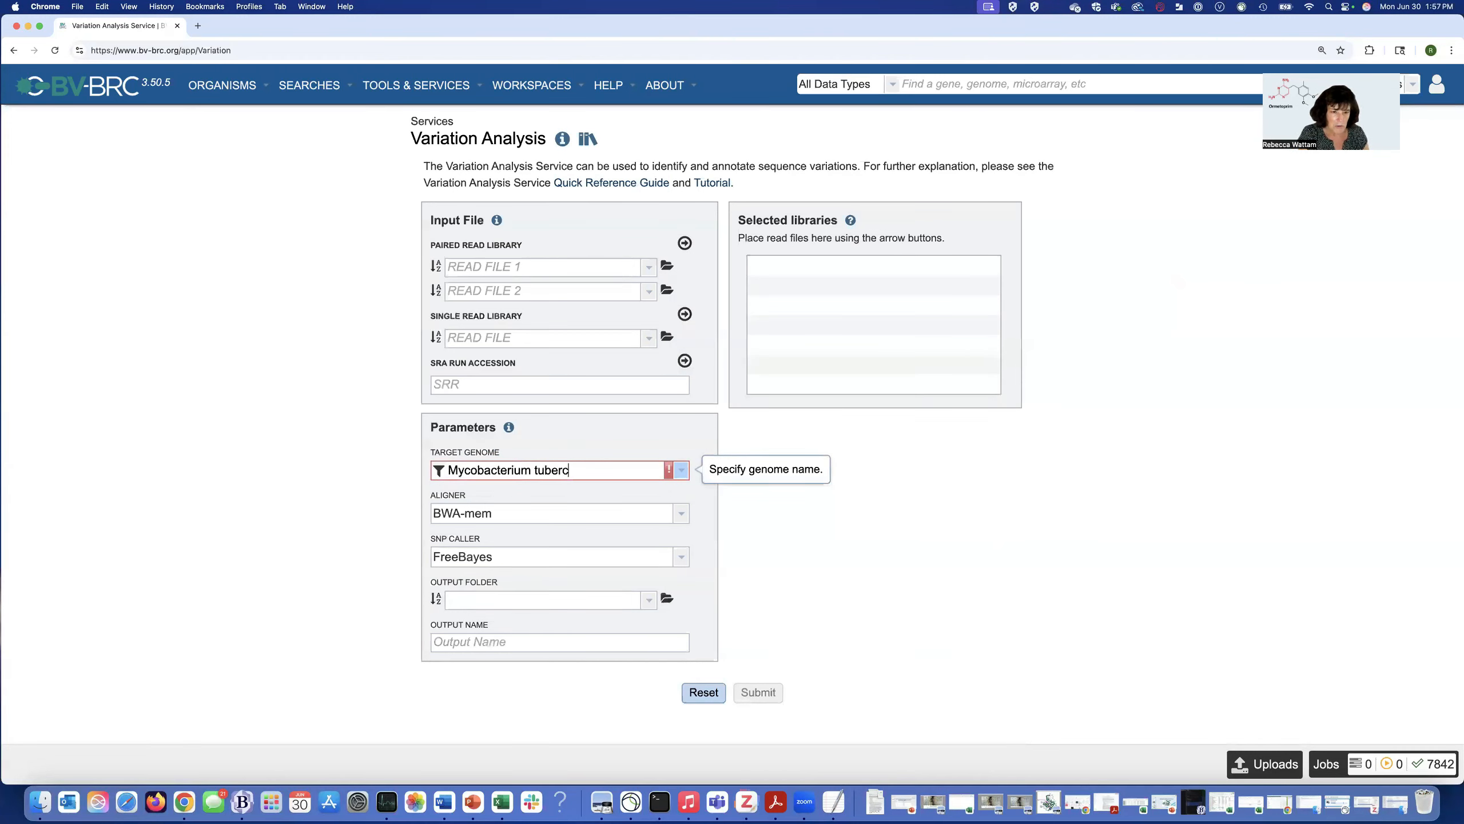
{"action": "type", "text": "ulosis H"}
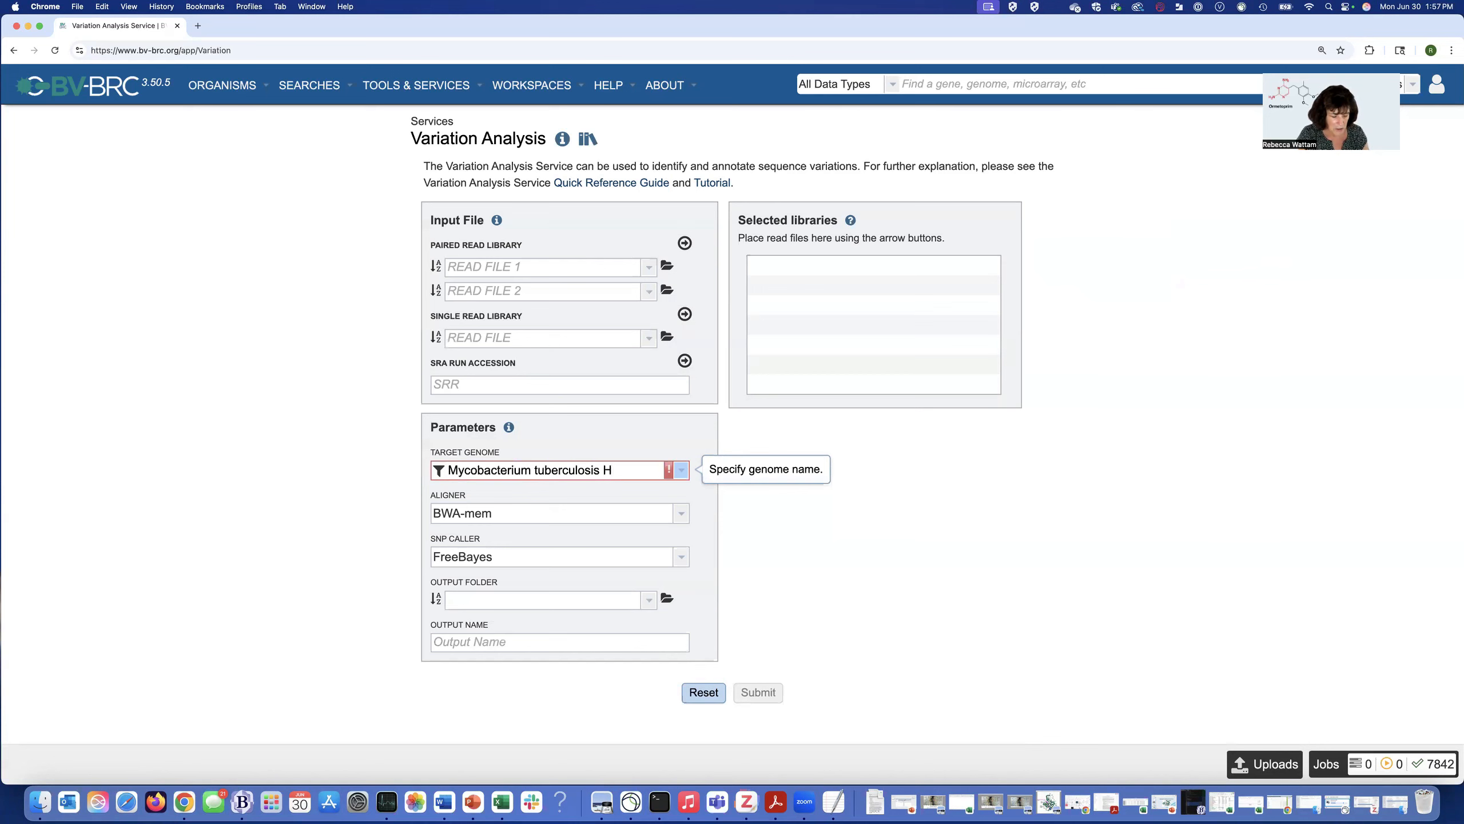
{"action": "type", "text": "37Rv"}
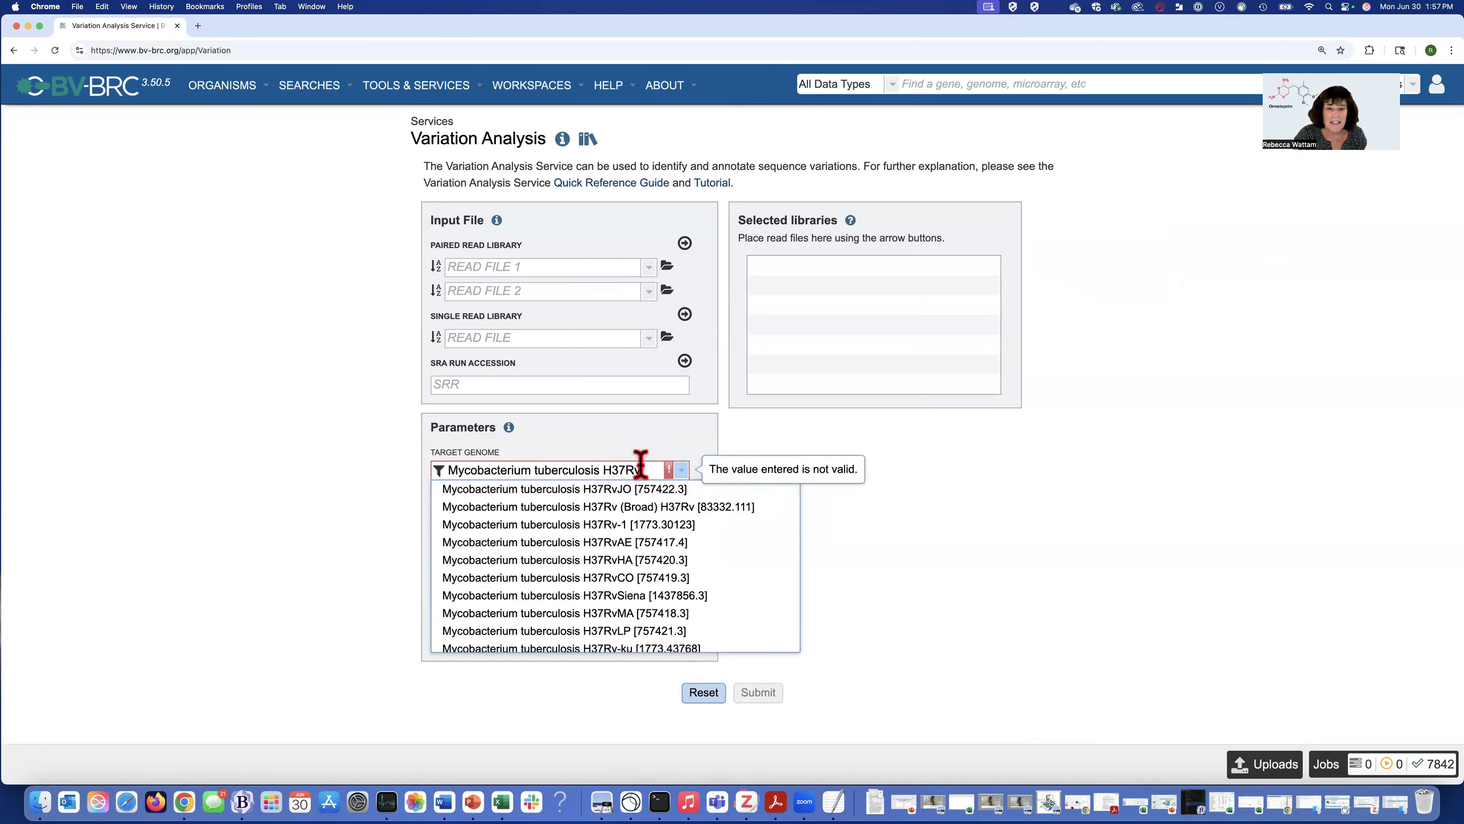
{"action": "left_click_drag", "start_coordinate": [642, 465], "coordinate": [425, 468]}
{"action": "key", "text": "BackSpace"}
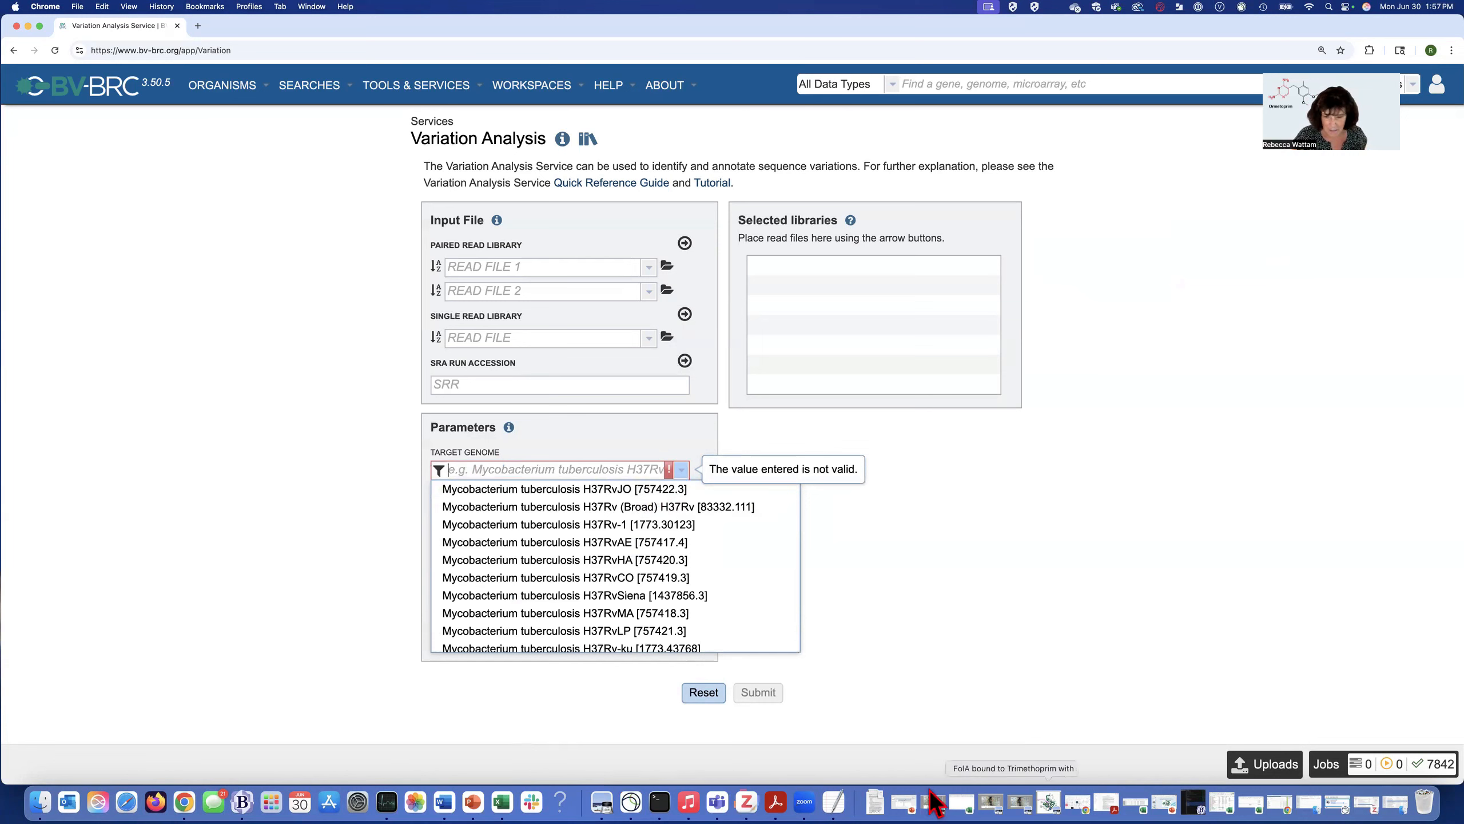
Copy genome ID 562.152388 from the TextEdit notes and use it to set the target genome to Escherichia coli Trim_106_Unicycler.
{"action": "left_click", "coordinate": [834, 800]}
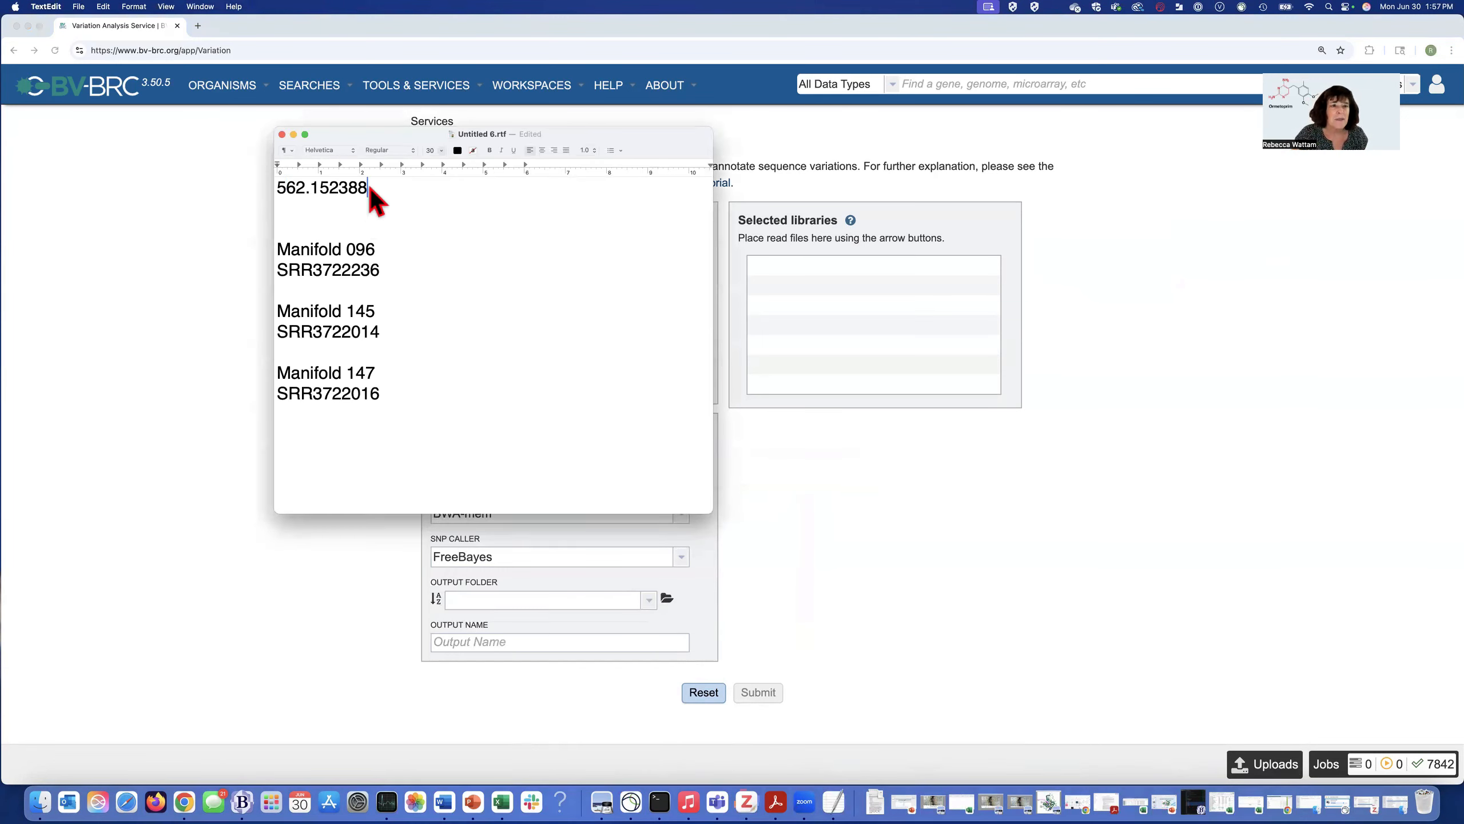
{"action": "left_click_drag", "start_coordinate": [371, 191], "coordinate": [271, 186]}
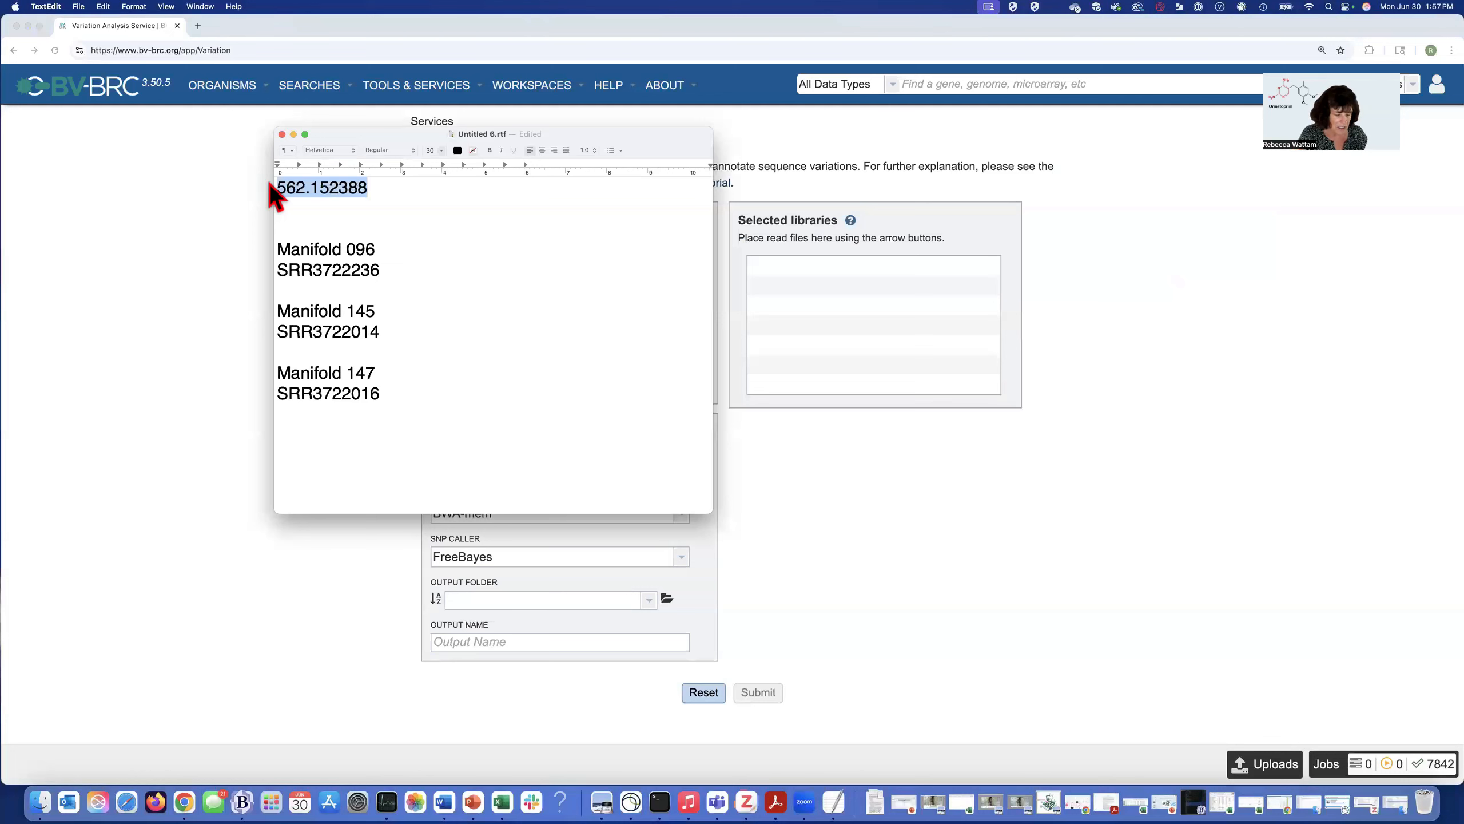
{"action": "key", "text": "super+c"}
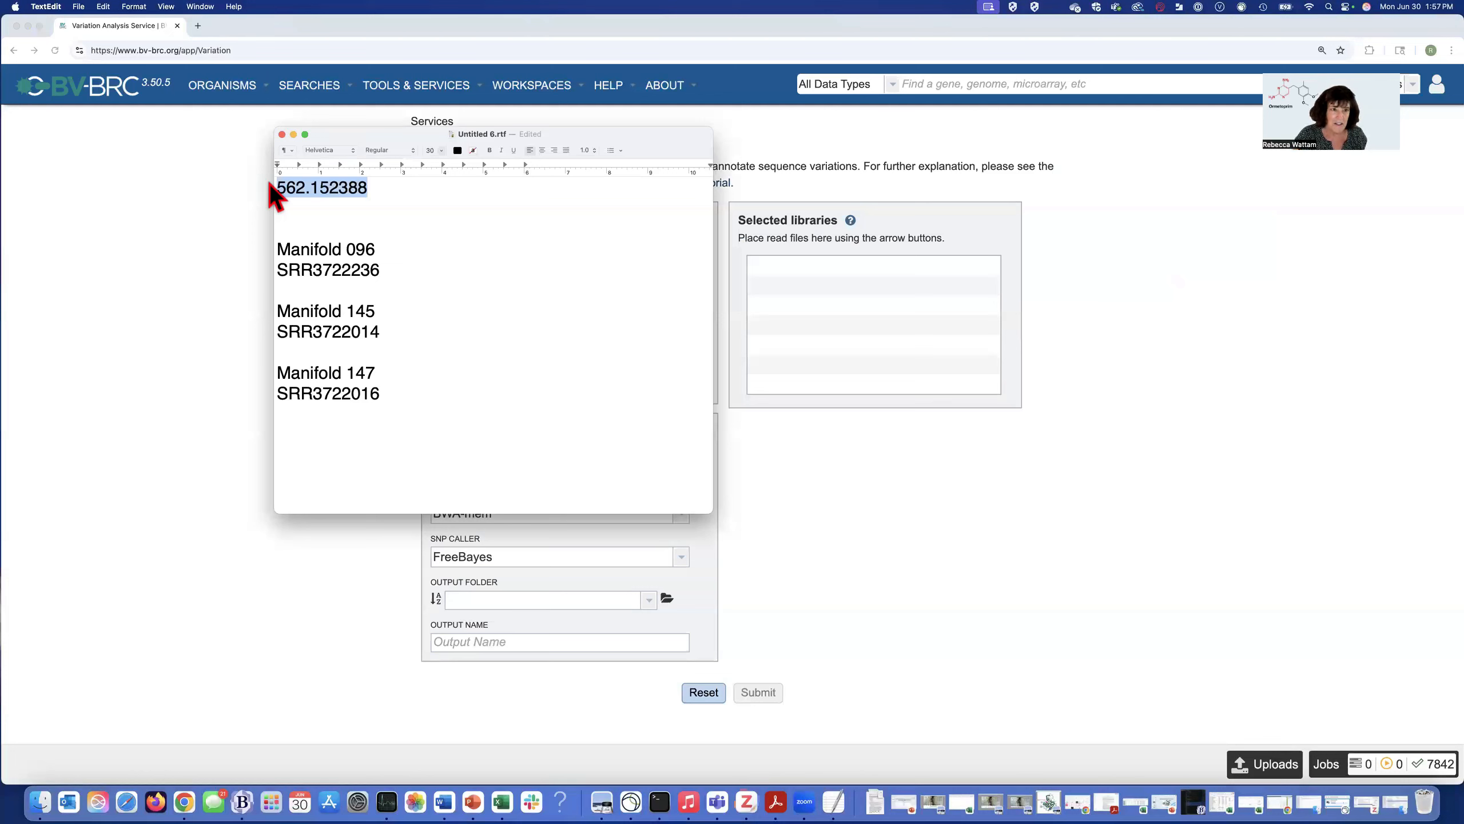
{"action": "left_click", "coordinate": [188, 384]}
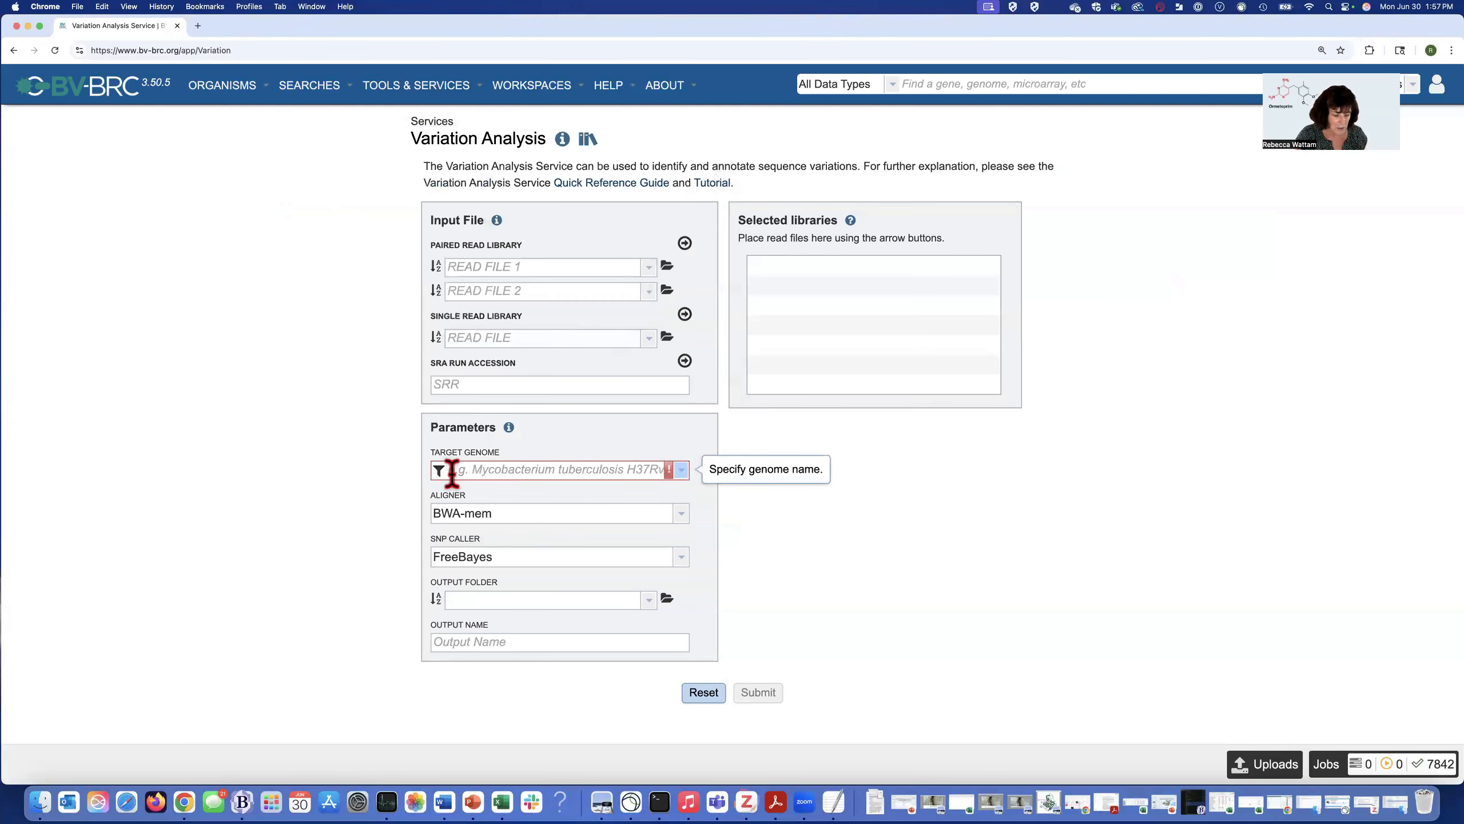
{"action": "key", "text": "super+v"}
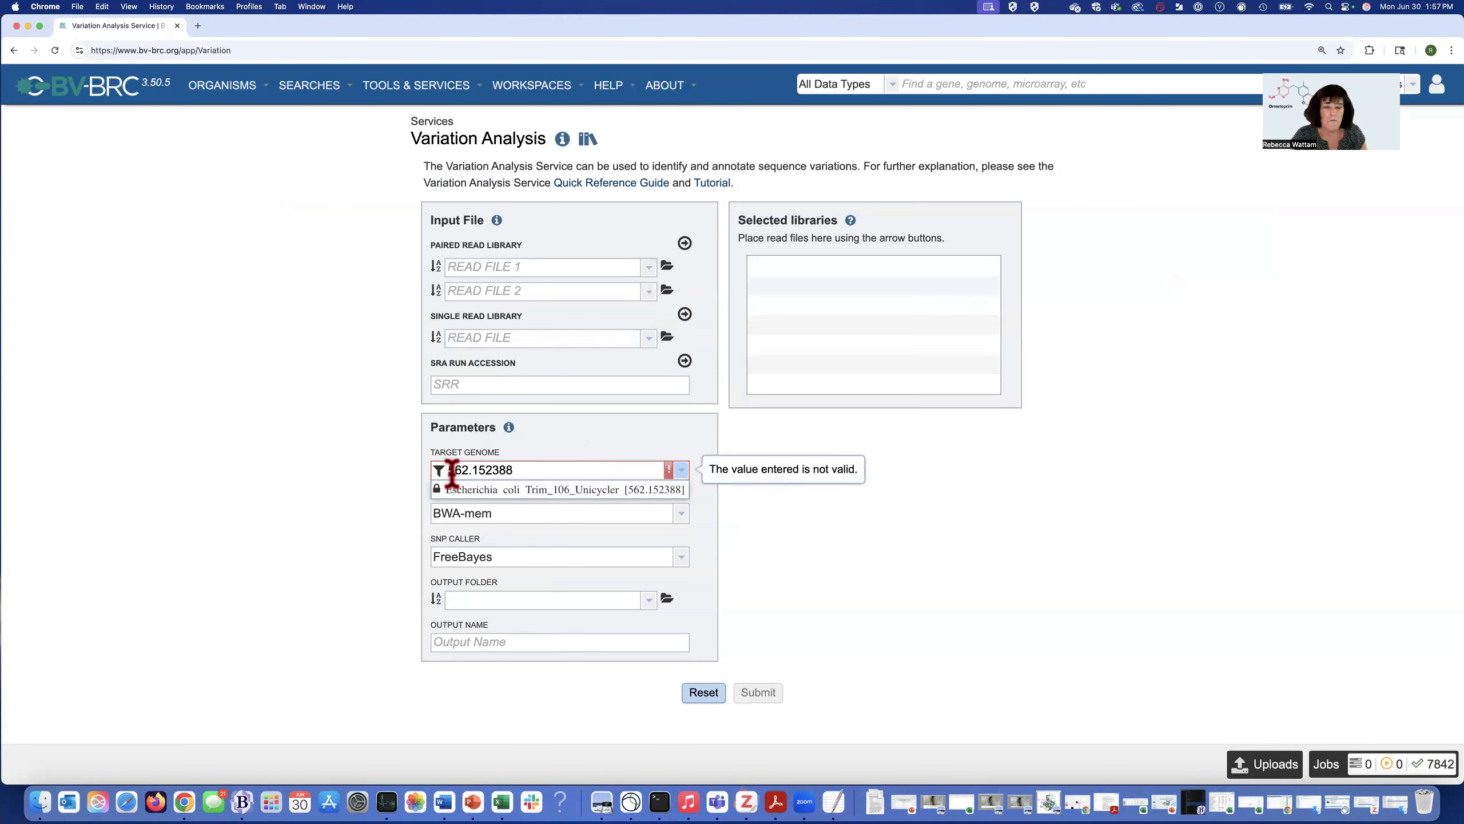
{"action": "left_click", "coordinate": [506, 489]}
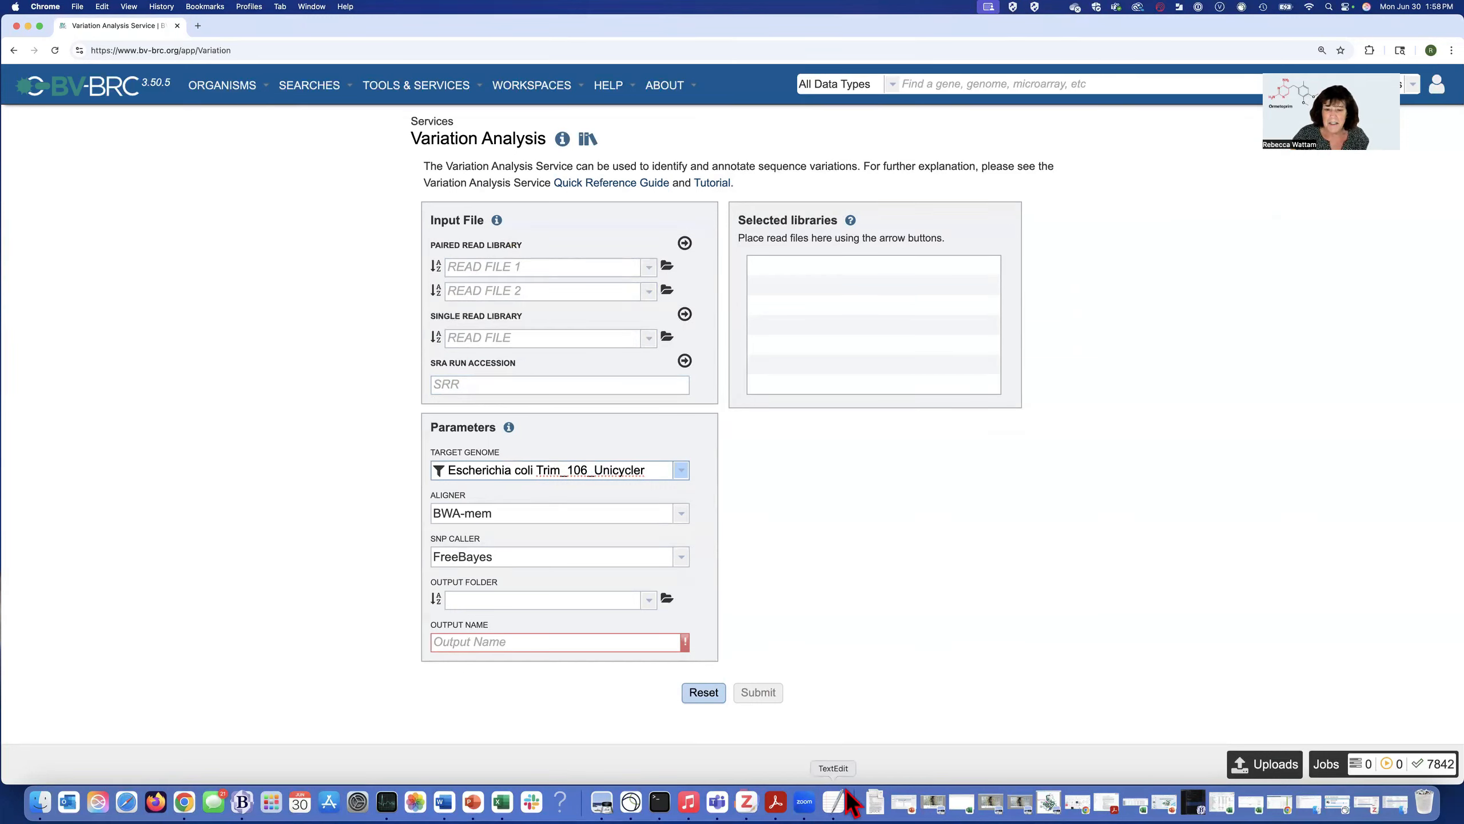
Copy the Manifold 096 accession SRR3722236 from the TextEdit notes and add it as an SRA run to the selected libraries.
{"action": "left_click", "coordinate": [833, 802]}
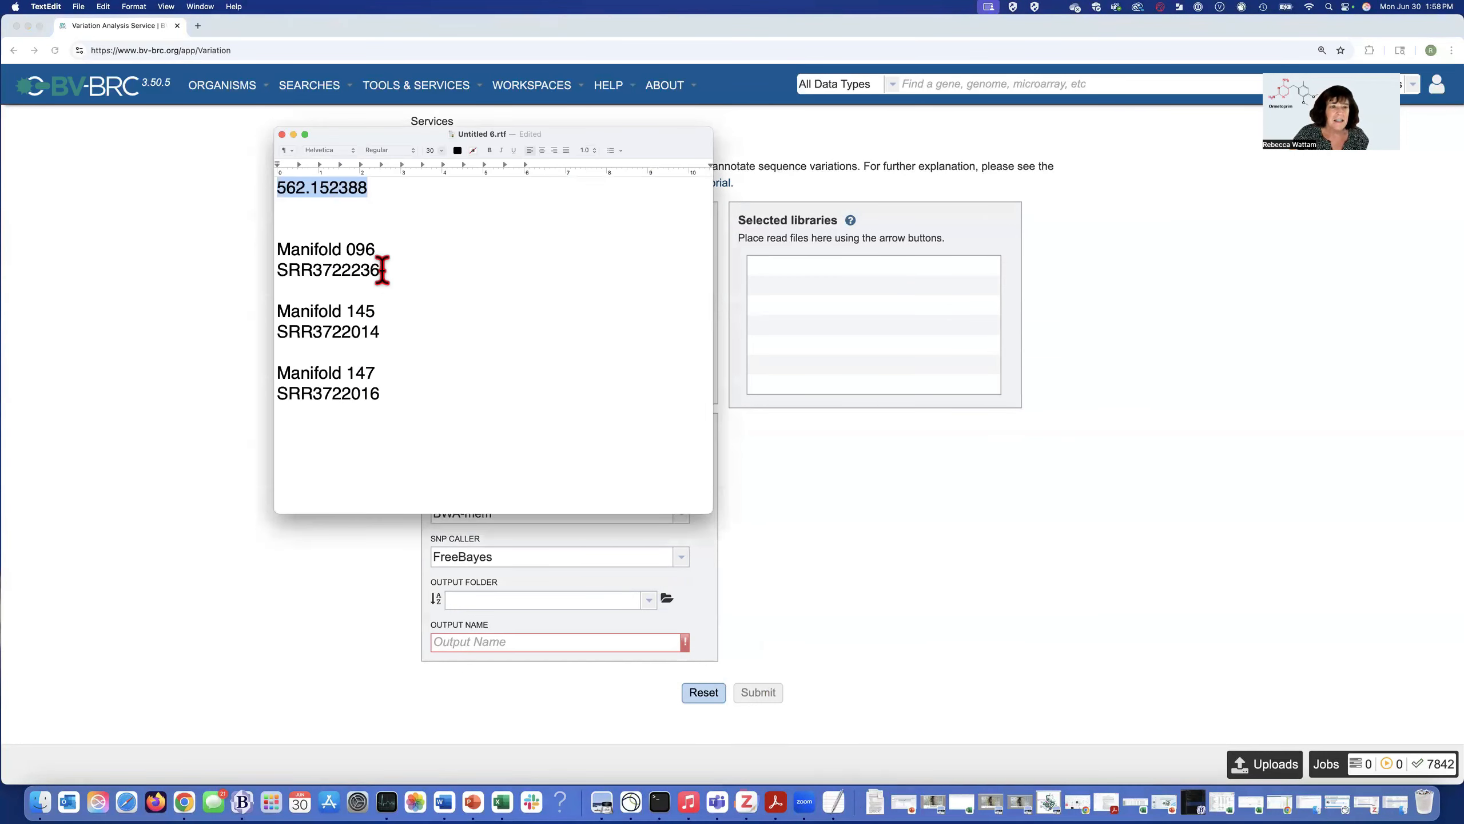
{"action": "left_click_drag", "start_coordinate": [382, 270], "coordinate": [278, 269]}
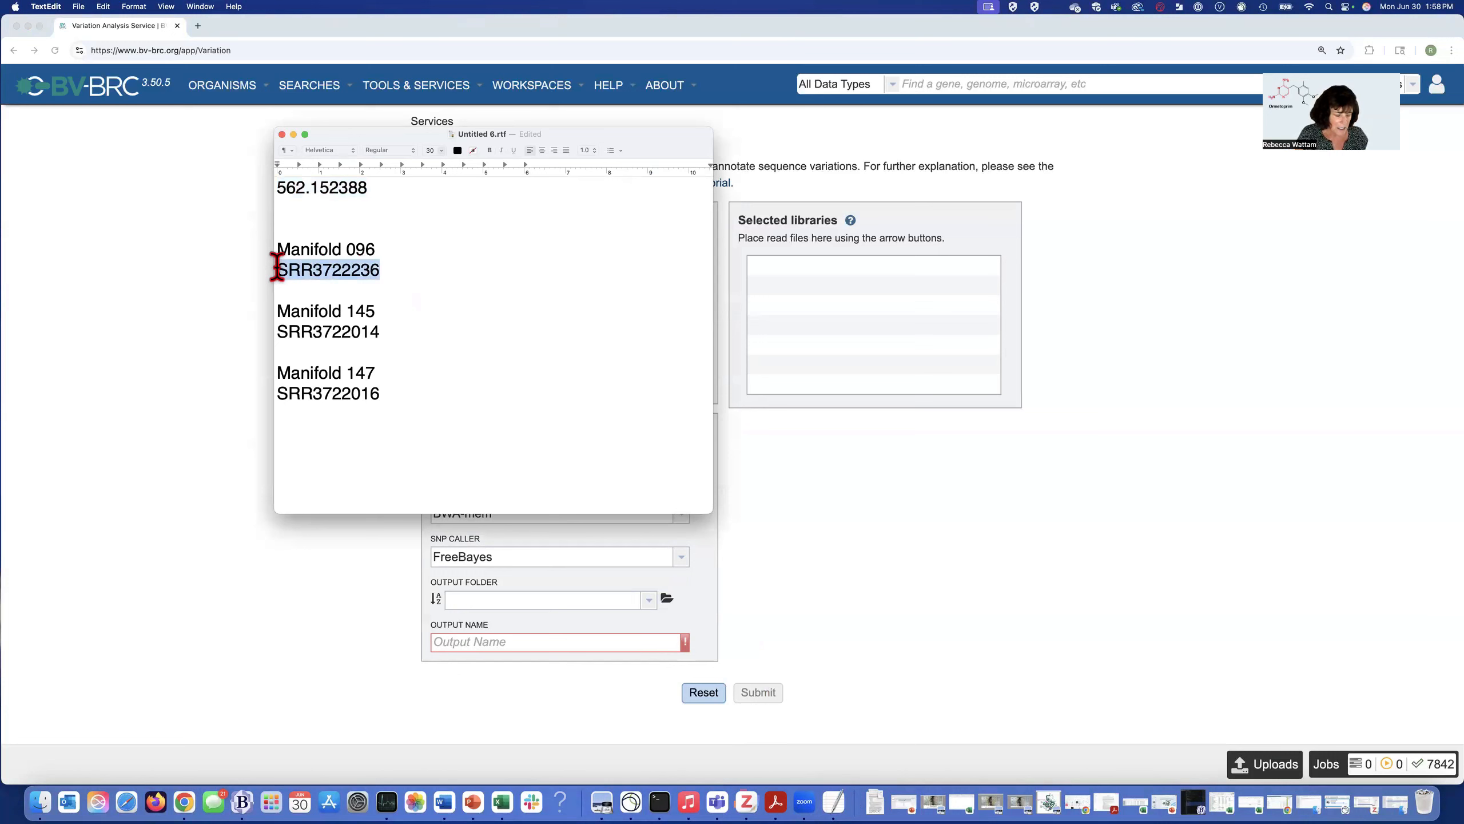
{"action": "left_click", "coordinate": [762, 350]}
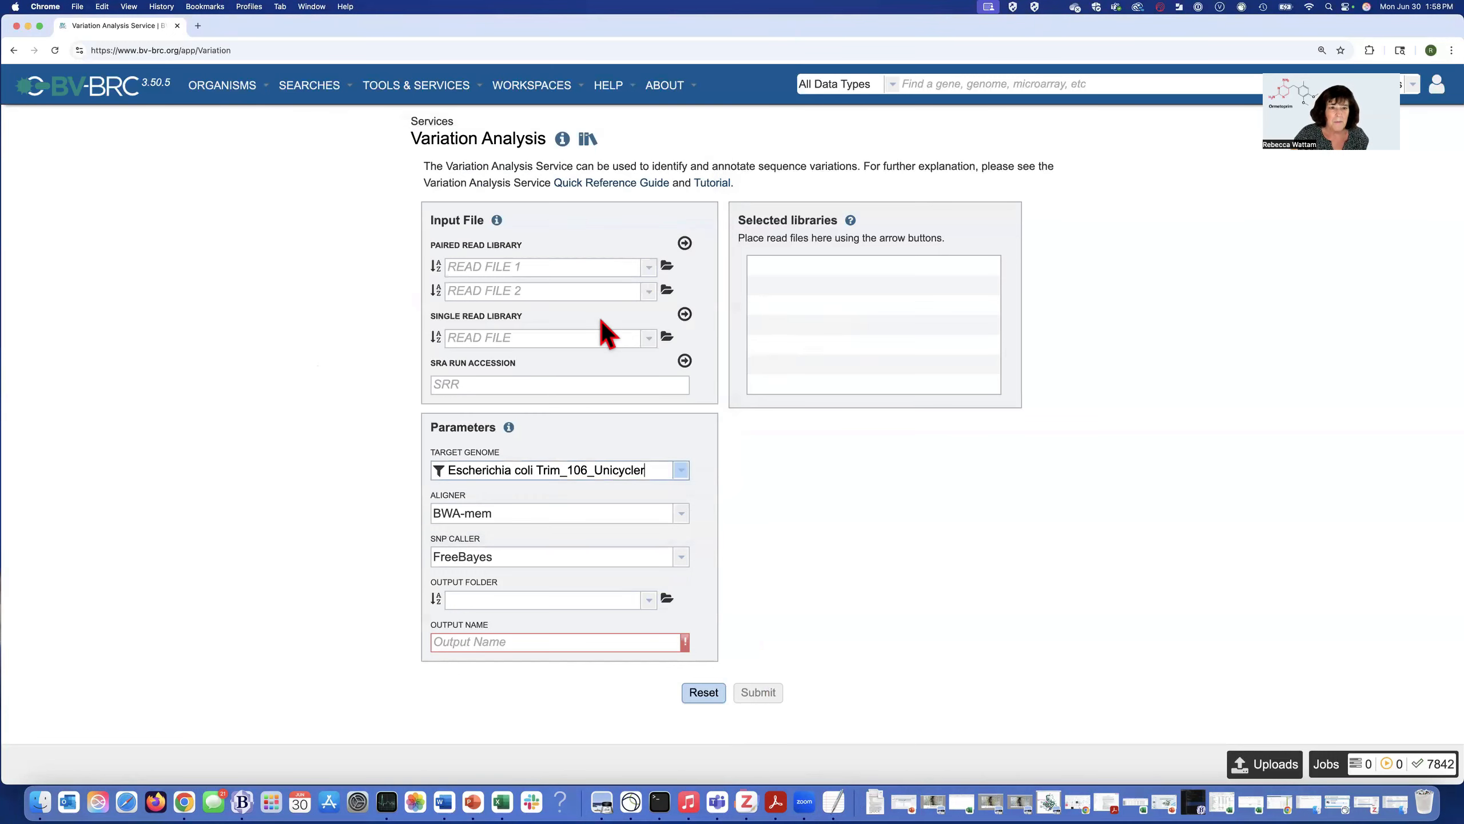
{"action": "left_click", "coordinate": [450, 385]}
{"action": "key", "text": "super+v"}
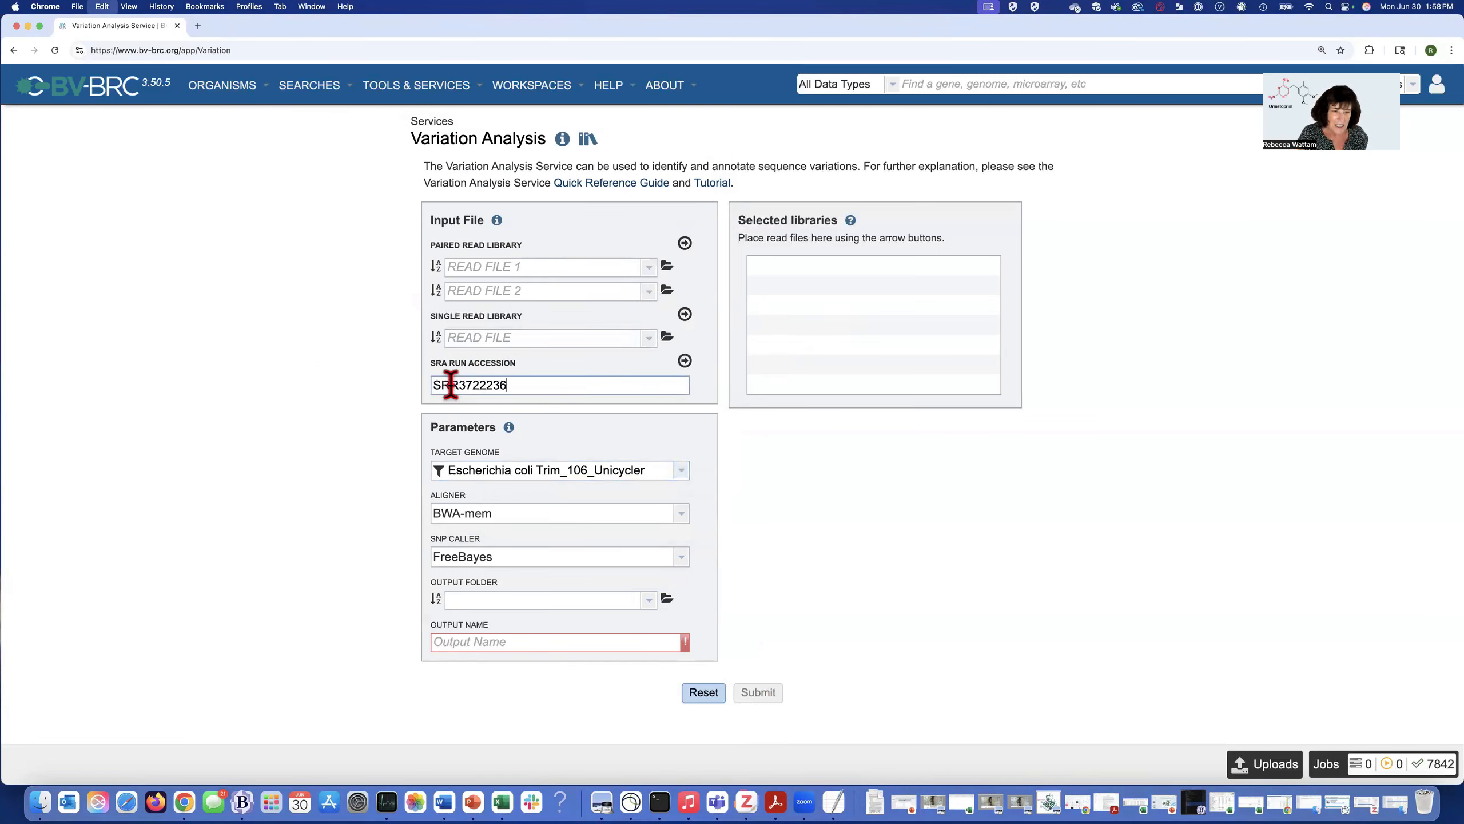
{"action": "left_click", "coordinate": [685, 361]}
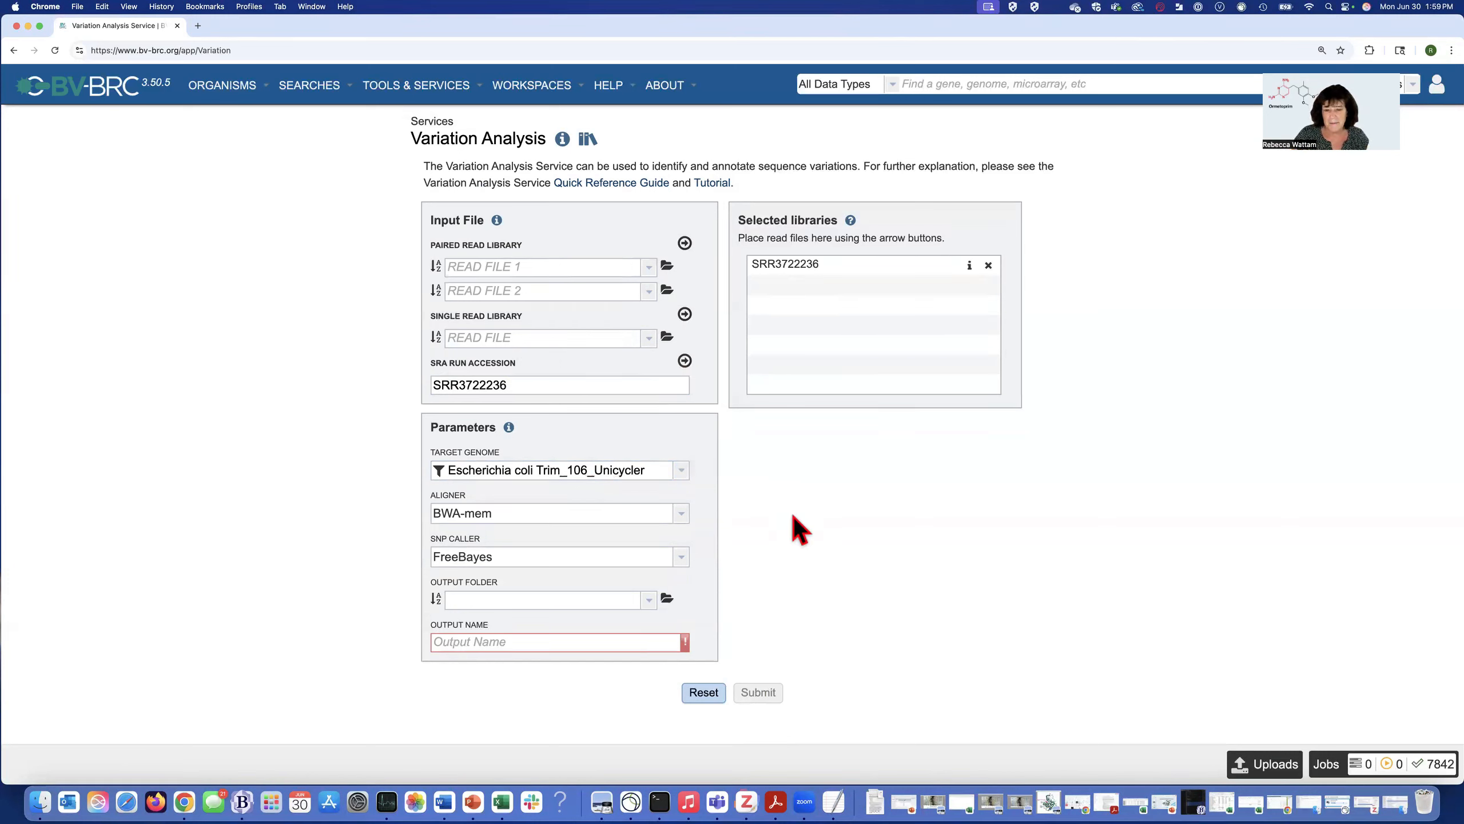
Add the Manifold 145 accession SRR3722014 from the TextEdit notes to the selected libraries as an SRA run.
{"action": "left_click", "coordinate": [833, 801]}
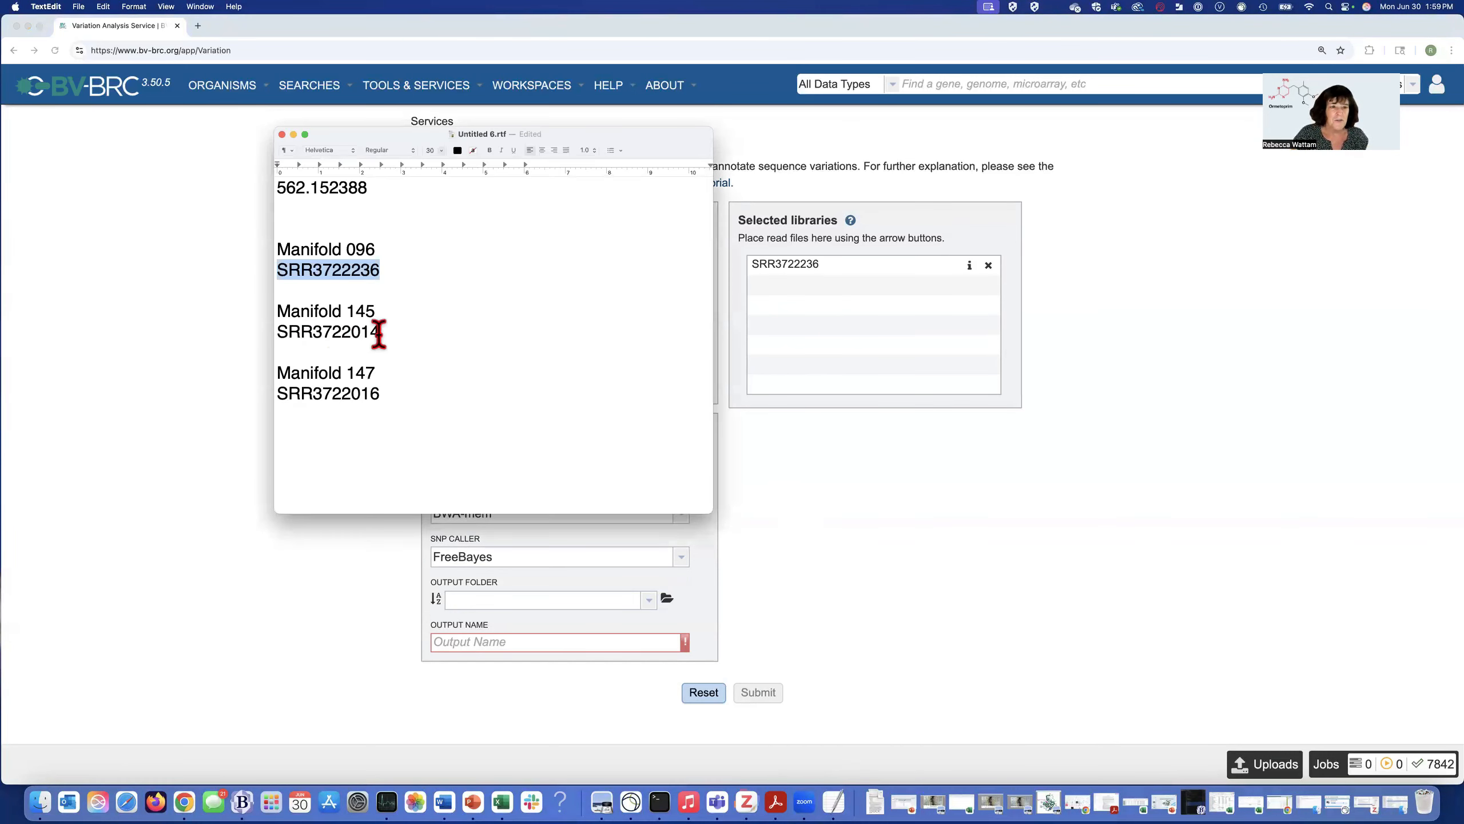
{"action": "left_click_drag", "start_coordinate": [379, 332], "coordinate": [277, 333]}
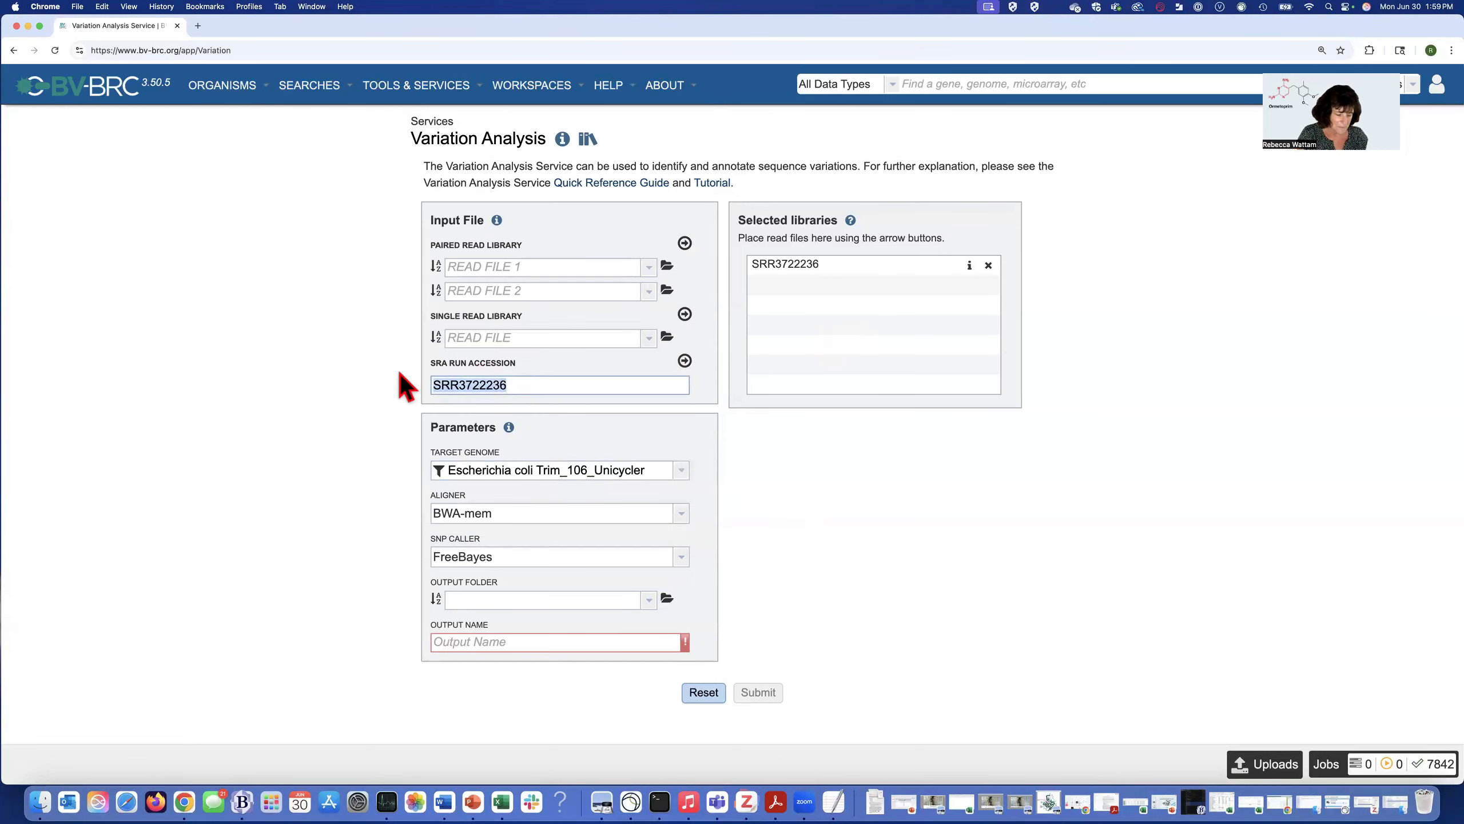
{"action": "type", "text": "SRR3722014"}
{"action": "left_click", "coordinate": [685, 361]}
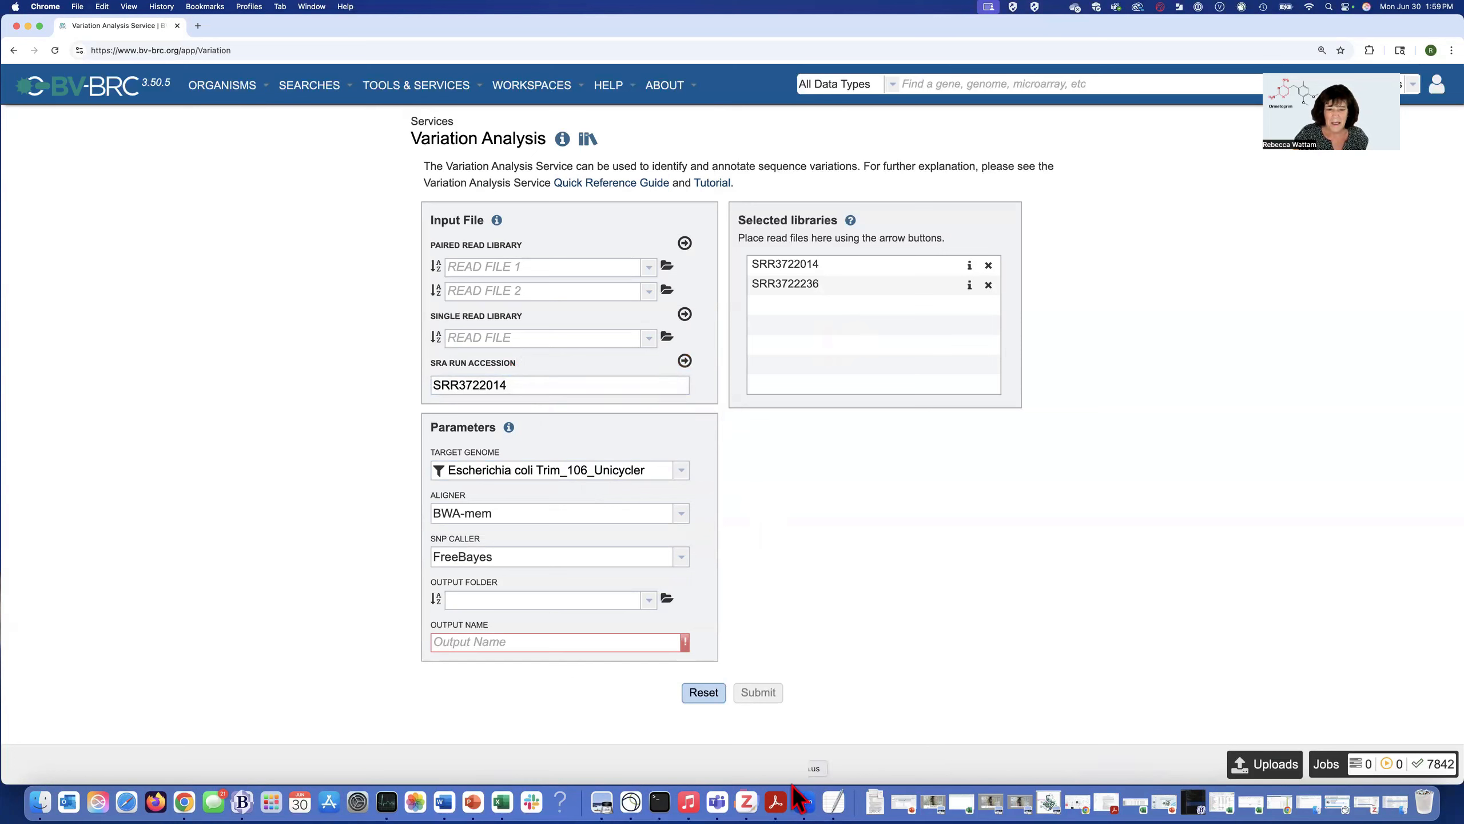
Copy the Manifold 147 accession SRR3722016 from the TextEdit notes and add this SRA run to the selected libraries.
{"action": "left_click", "coordinate": [836, 802]}
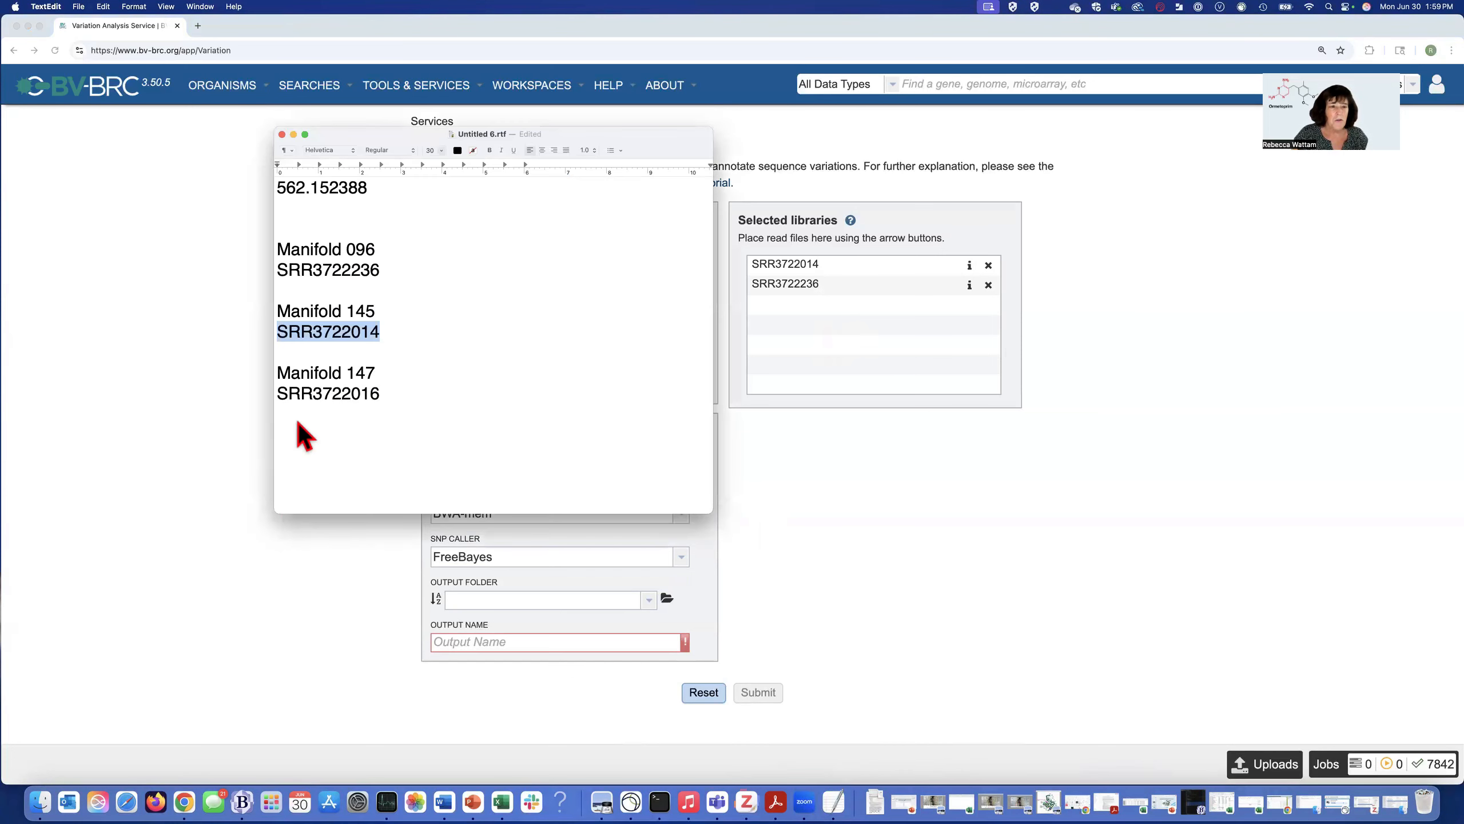
{"action": "left_click_drag", "start_coordinate": [380, 393], "coordinate": [268, 392]}
{"action": "key", "text": "super+c"}
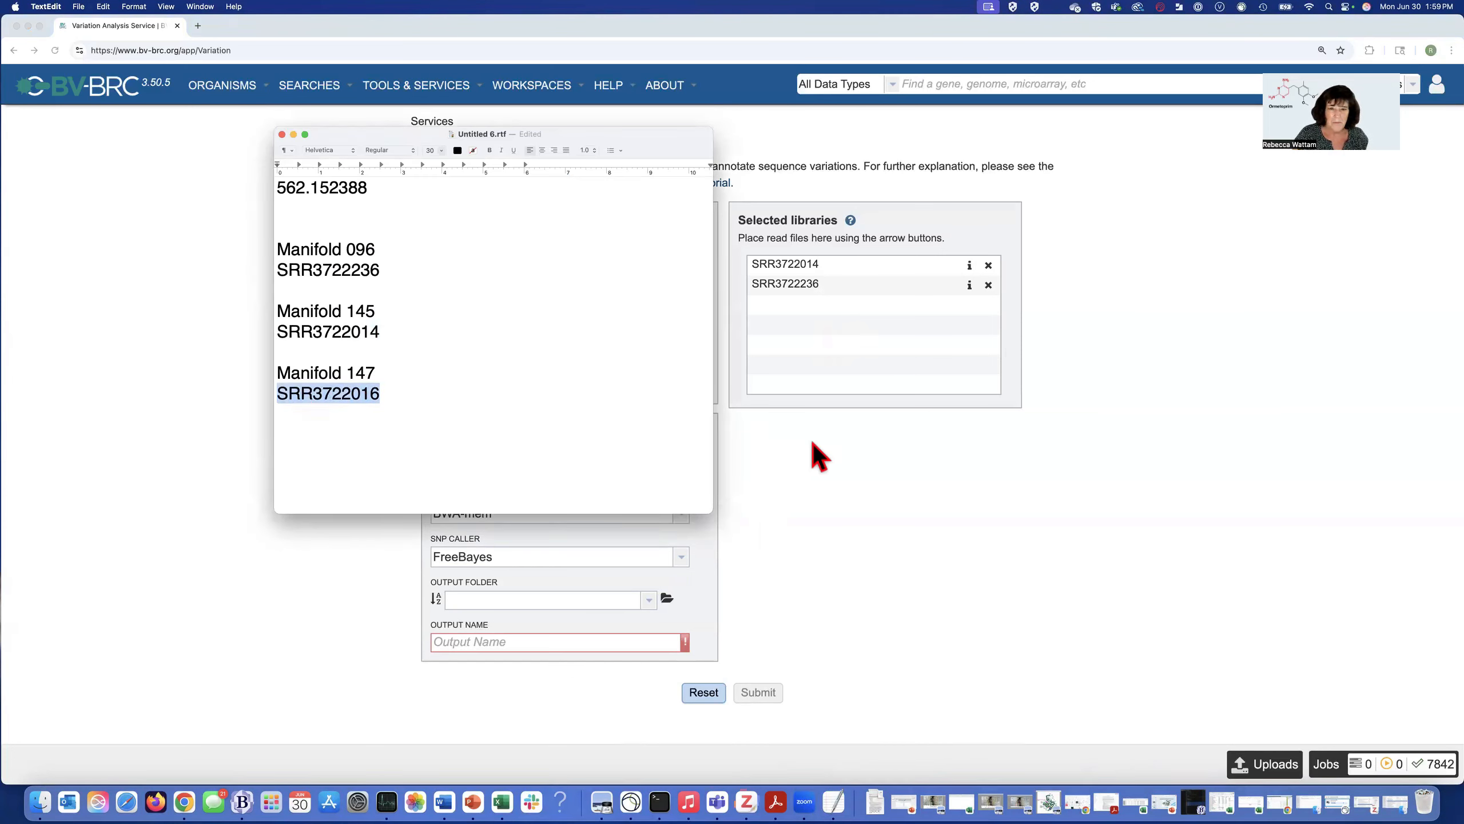
{"action": "left_click", "coordinate": [575, 385]}
{"action": "double_click", "coordinate": [497, 385]}
{"action": "key", "text": "super+v"}
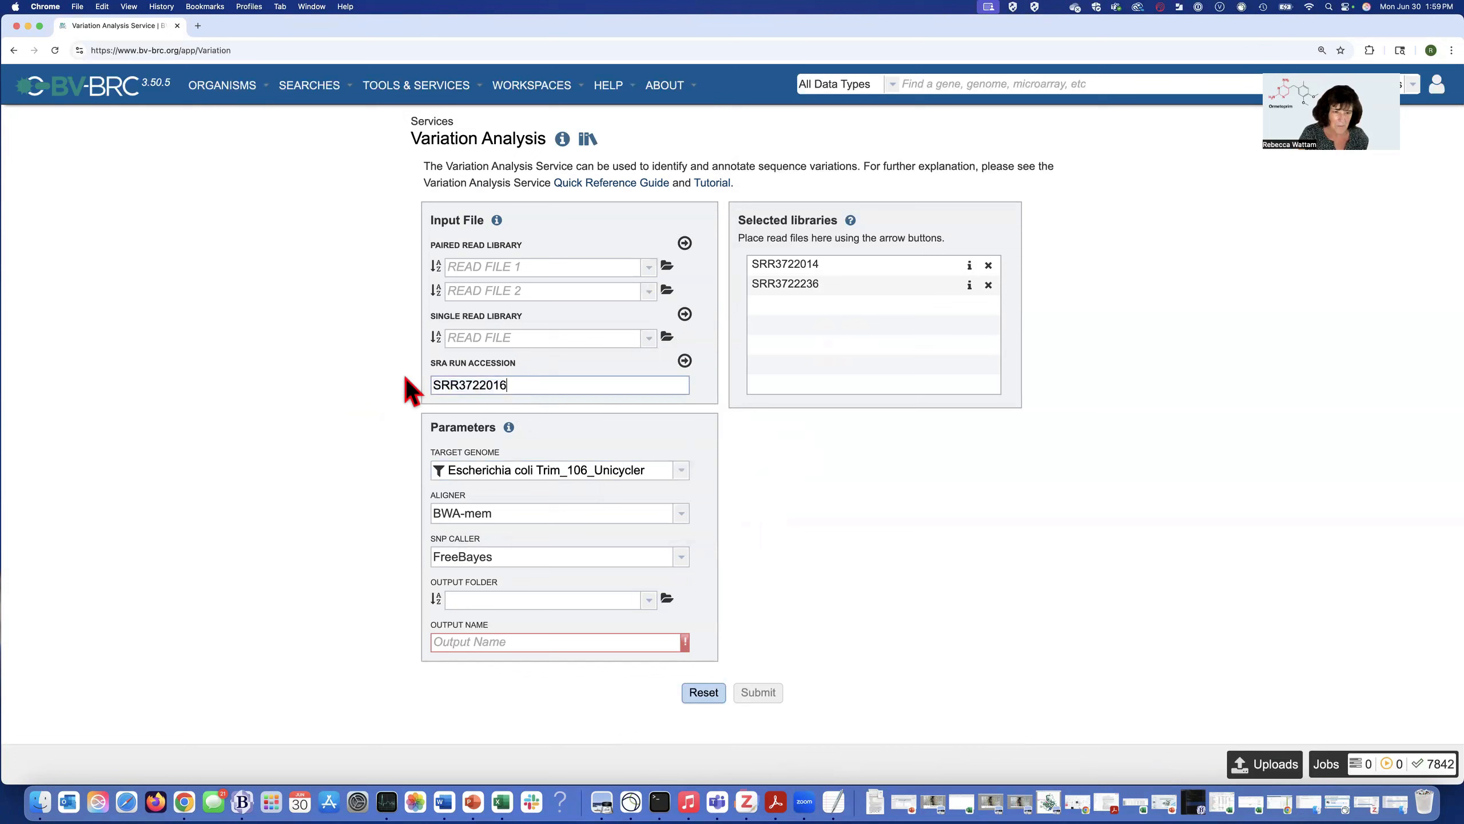
{"action": "left_click", "coordinate": [685, 362]}
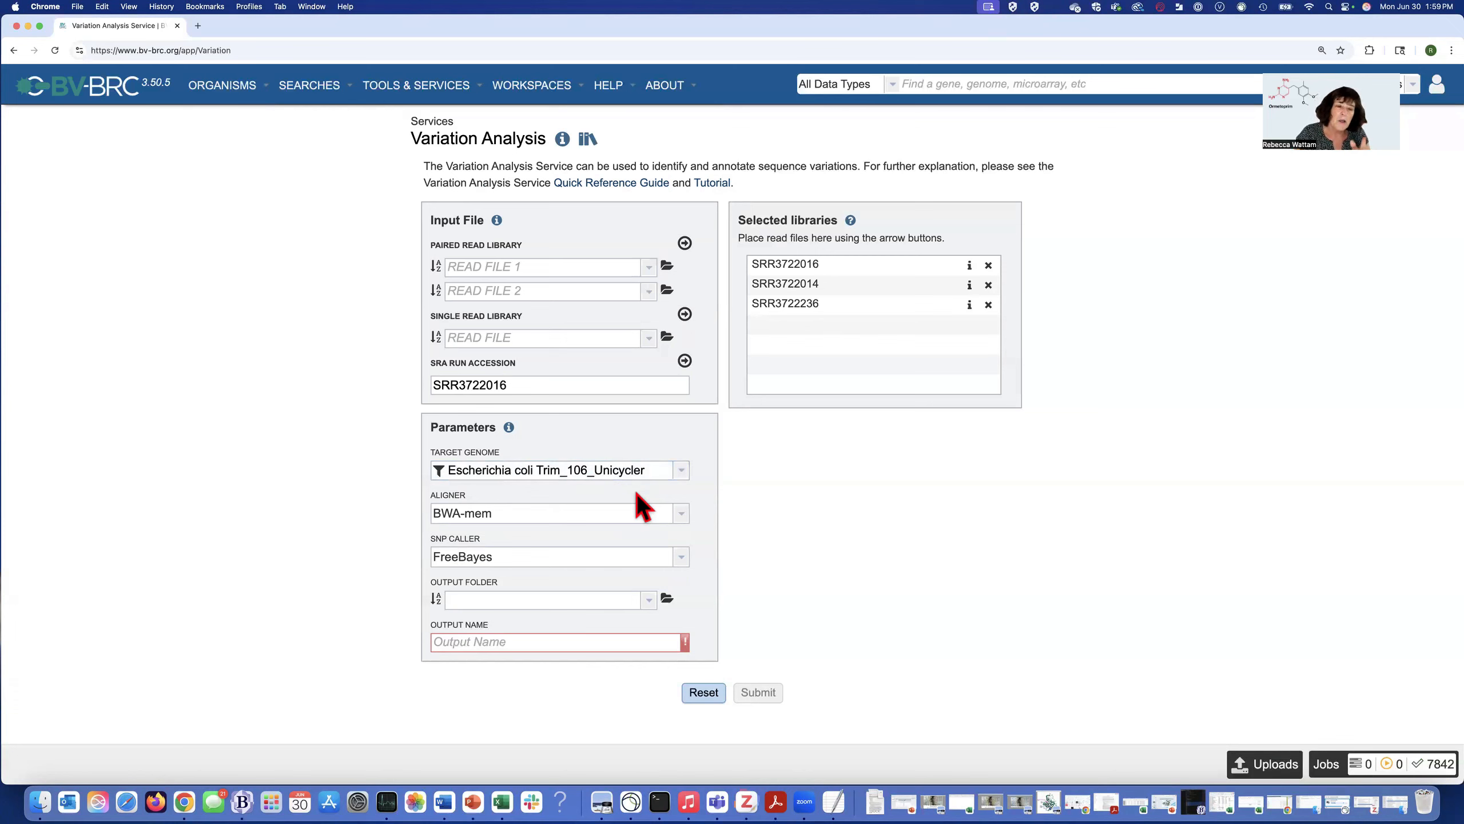
Set the aligner to BWA-mem-strict and choose FreeBayes as the SNP caller.
{"action": "left_click", "coordinate": [681, 513]}
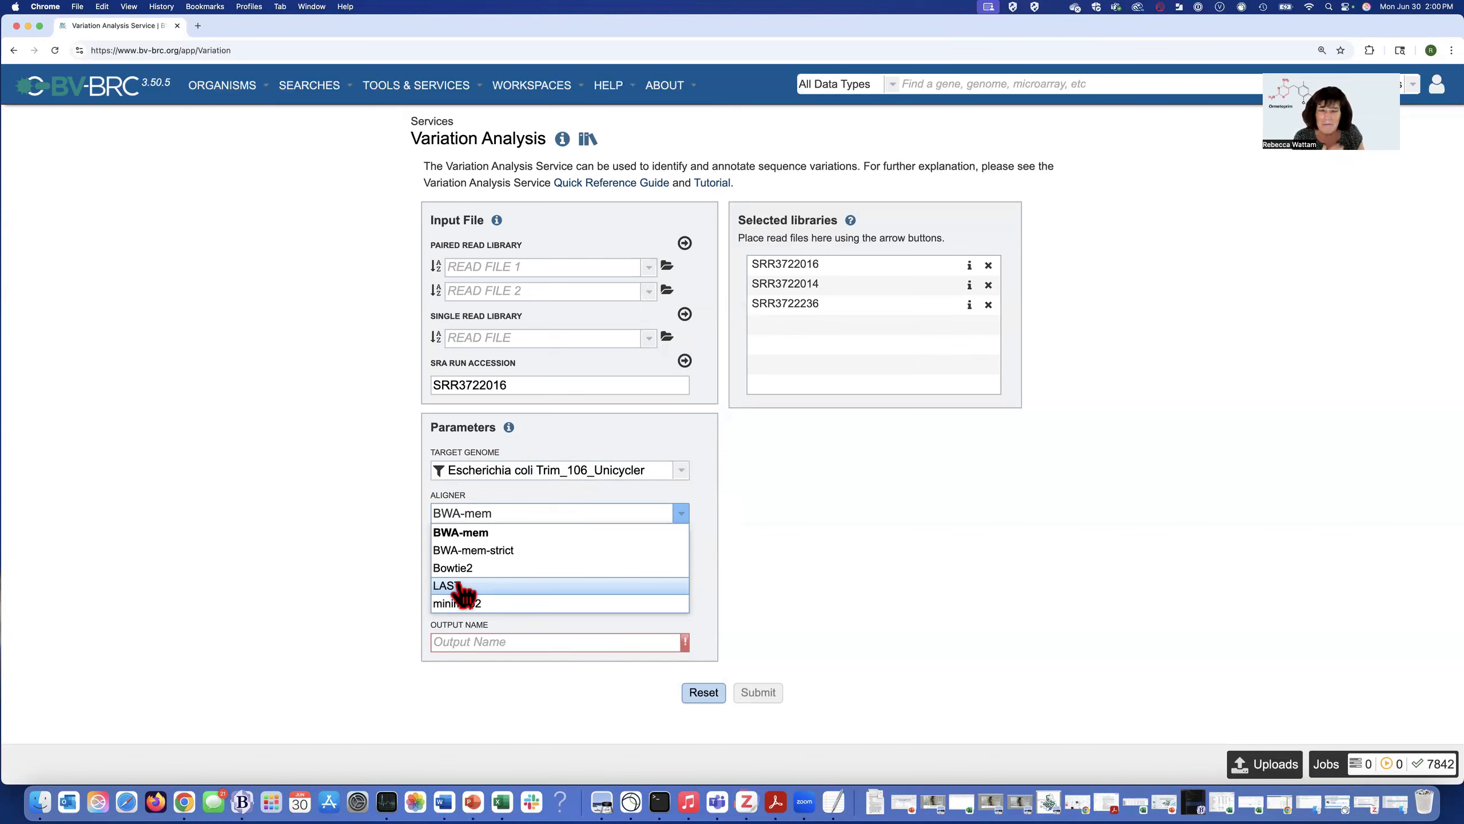
{"action": "left_click", "coordinate": [473, 550]}
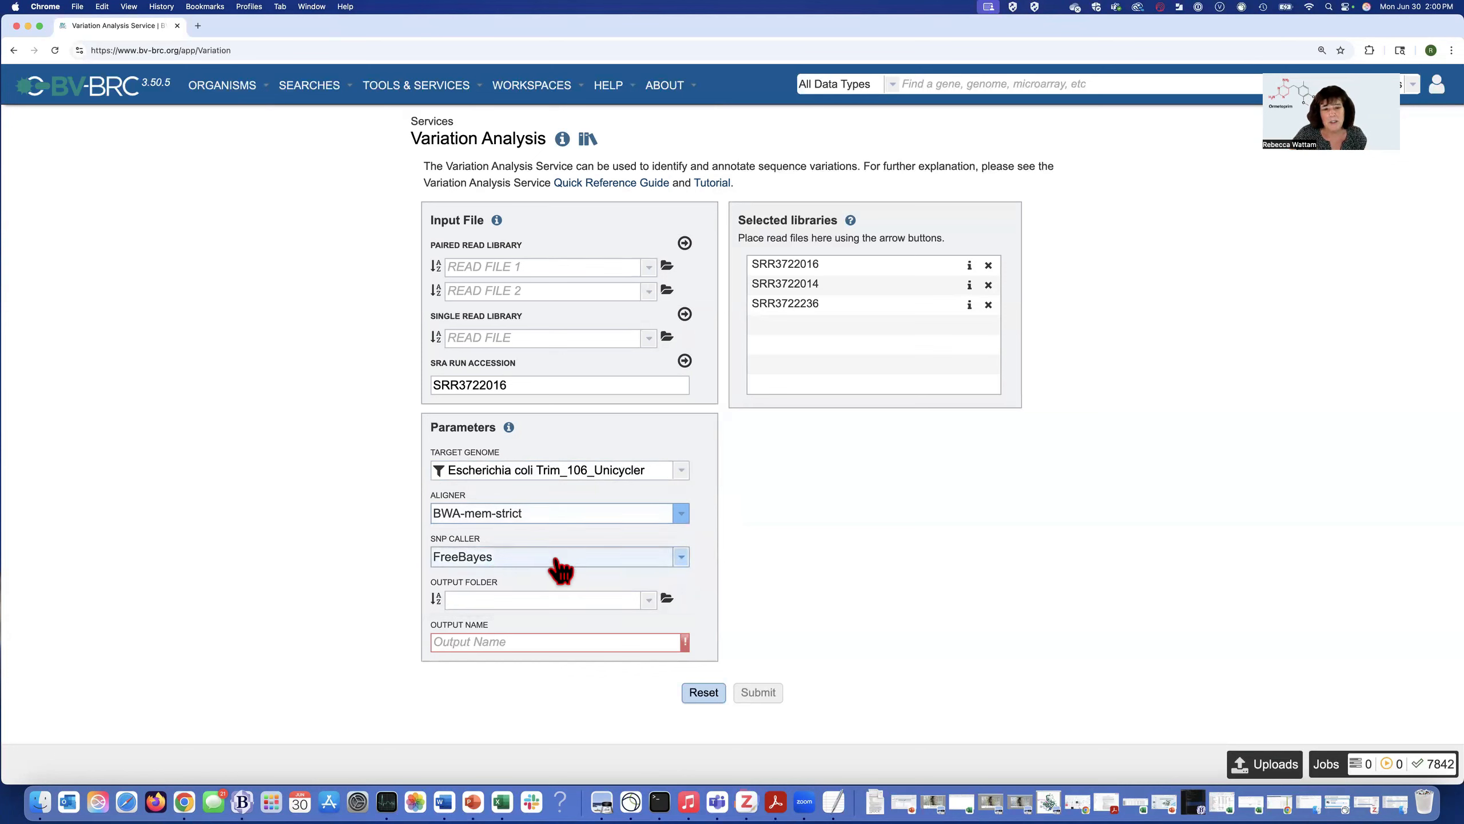
{"action": "left_click", "coordinate": [682, 557]}
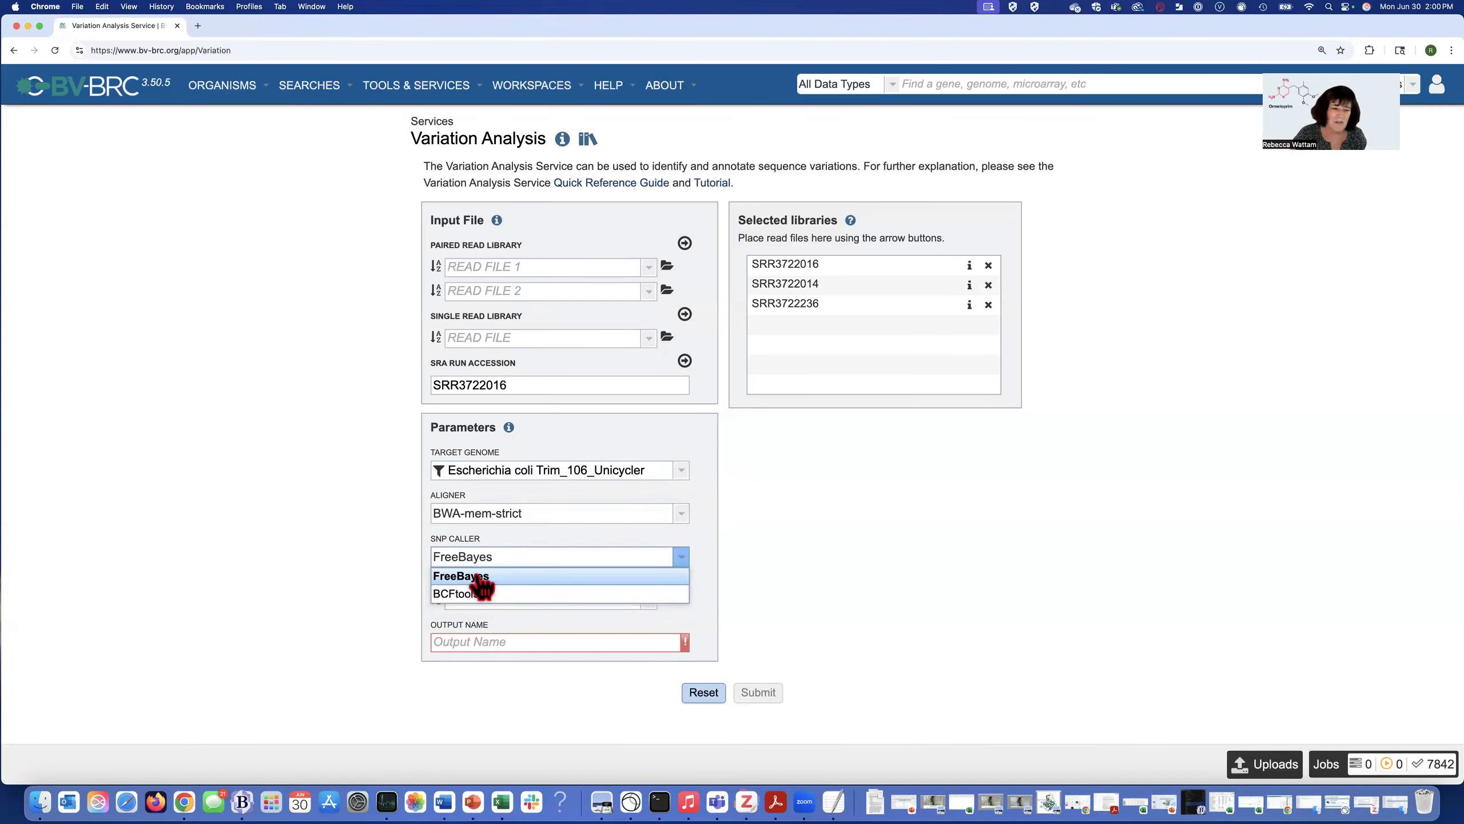
{"action": "left_click", "coordinate": [480, 577]}
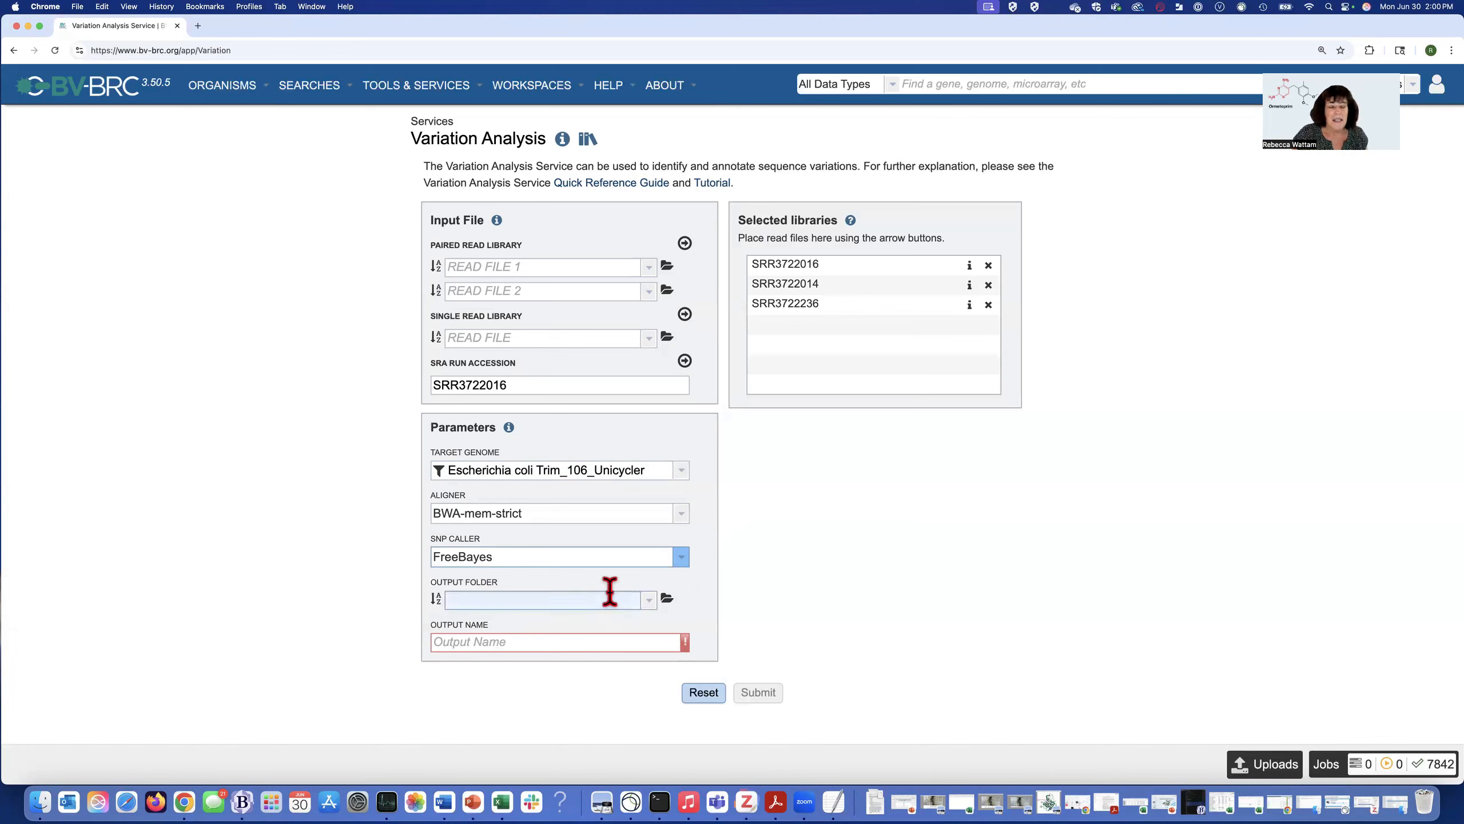
Browse for the job's output folder and open the Kishony_MegaPlate folder in the home workspace.
{"action": "left_click", "coordinate": [665, 600]}
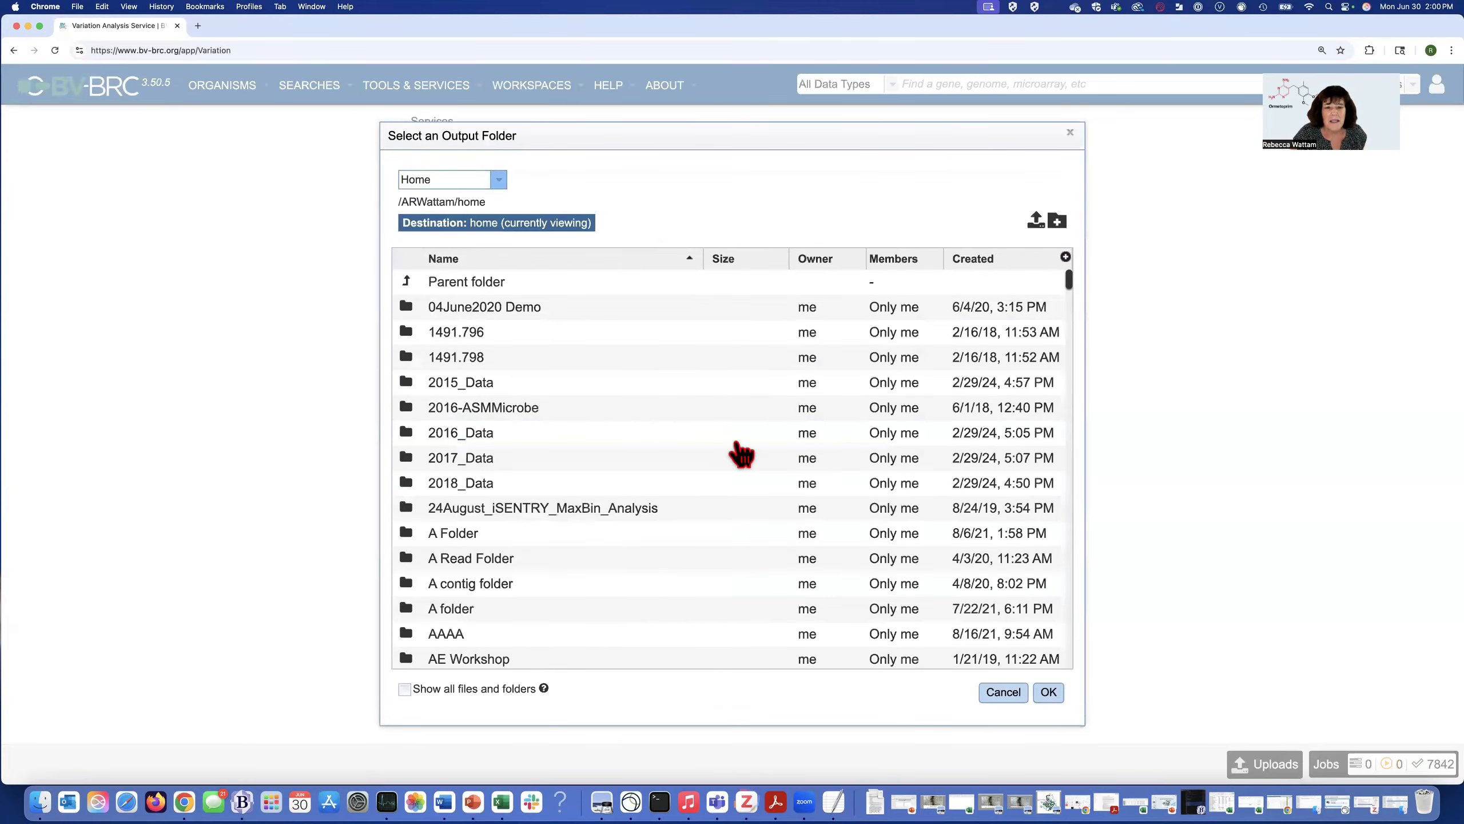
{"action": "left_click_drag", "start_coordinate": [1067, 280], "coordinate": [1044, 465]}
{"action": "scroll", "coordinate": [1036, 468], "scroll_direction": "down", "scroll_amount": 7}
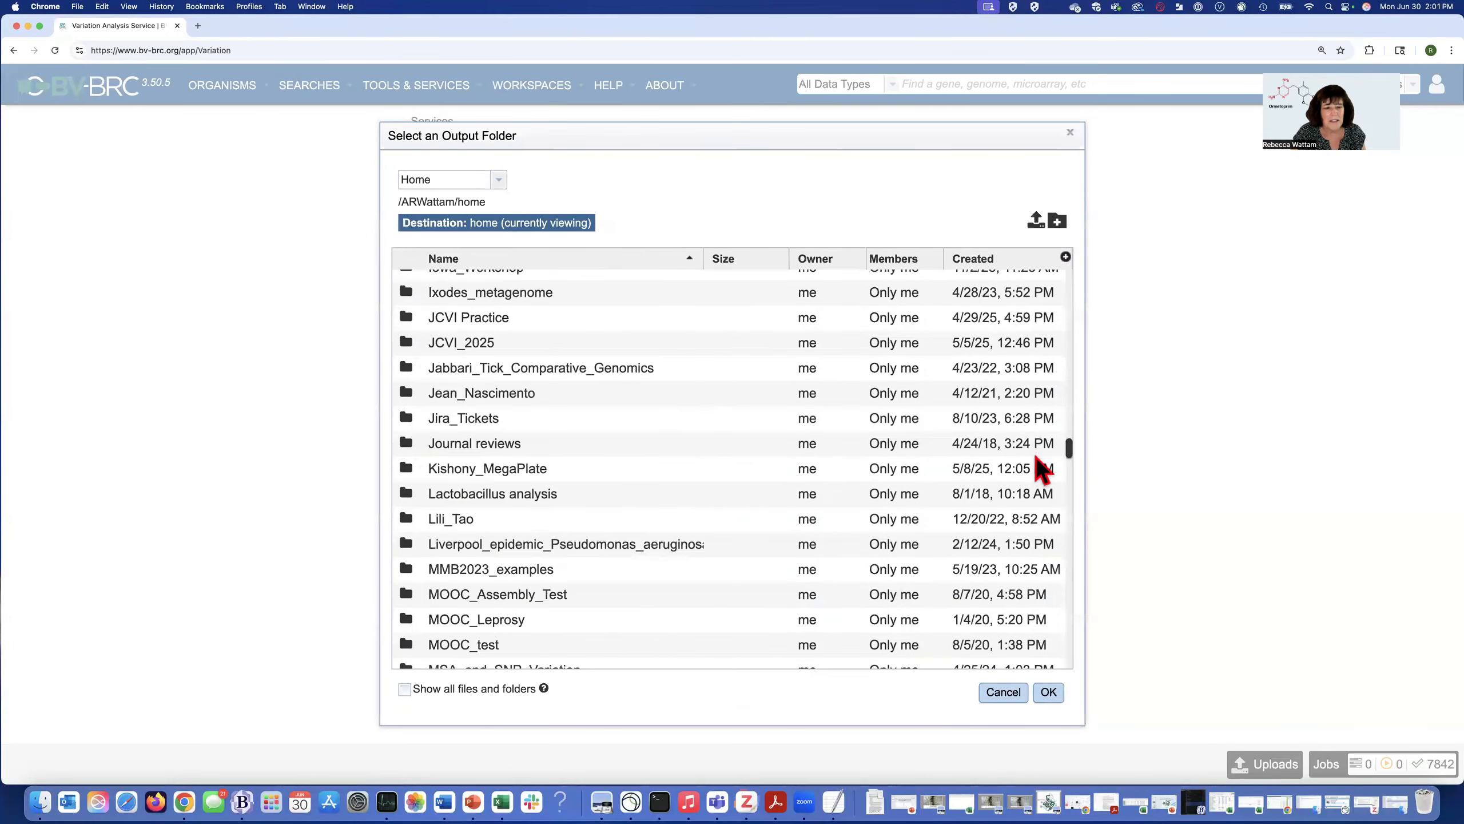
{"action": "scroll", "coordinate": [1036, 468], "scroll_direction": "up", "scroll_amount": 2}
{"action": "left_click", "coordinate": [405, 441]}
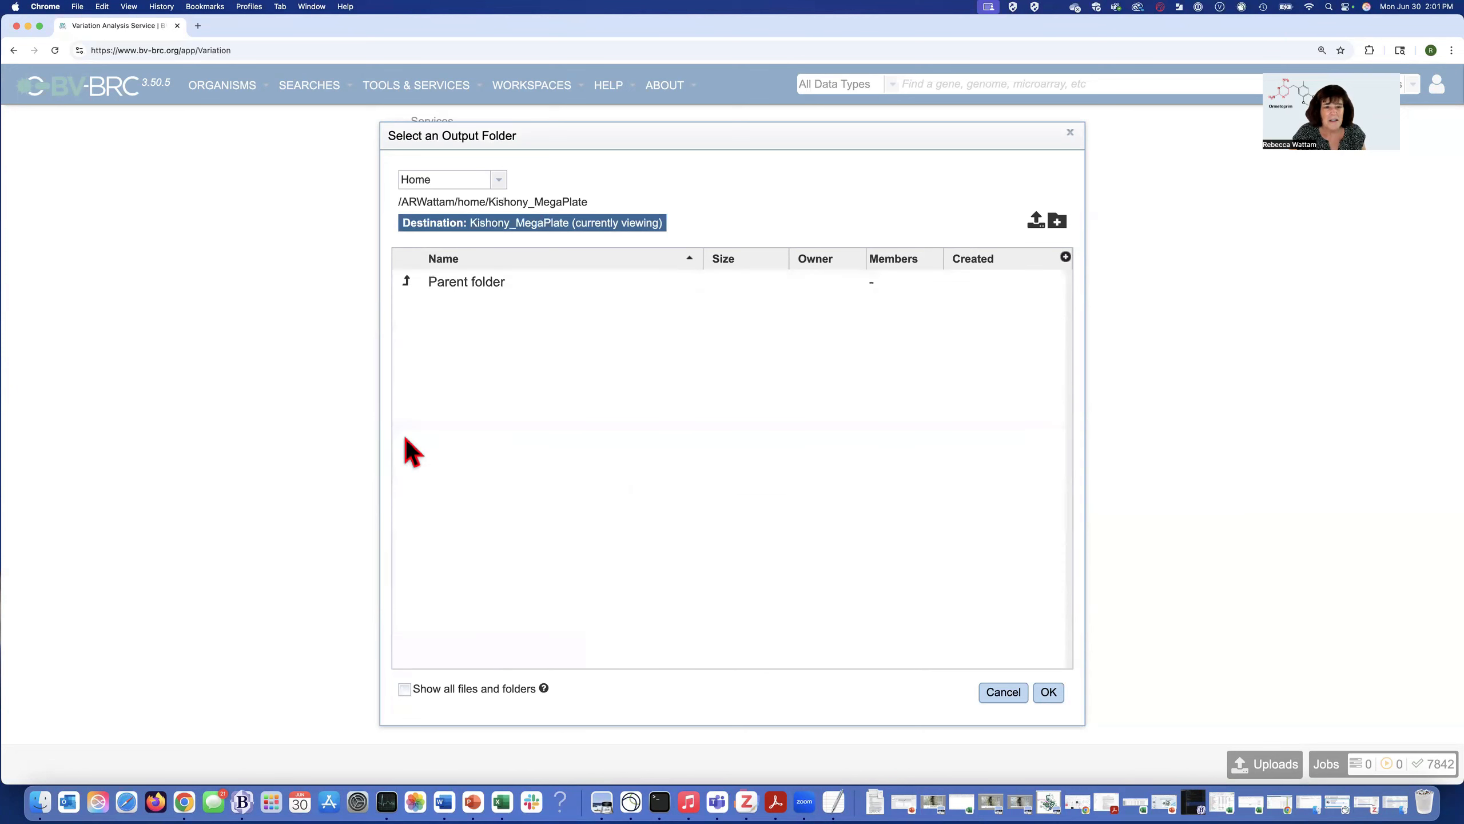
Create a folder named Variation inside Kishony_MegaPlate and choose it as the output folder.
{"action": "left_click", "coordinate": [1057, 222]}
{"action": "type", "text": "Variation"}
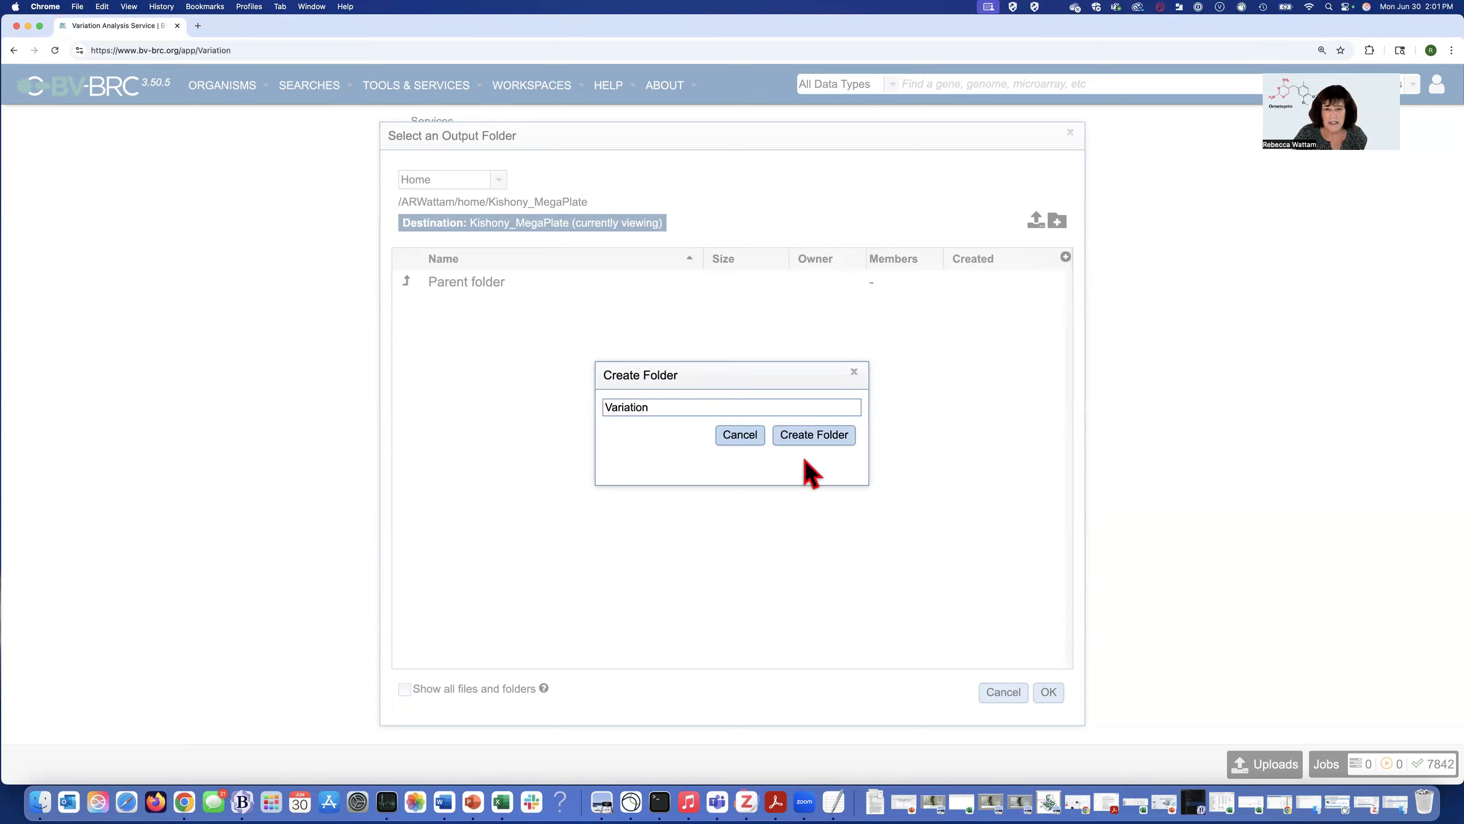
{"action": "left_click", "coordinate": [814, 436]}
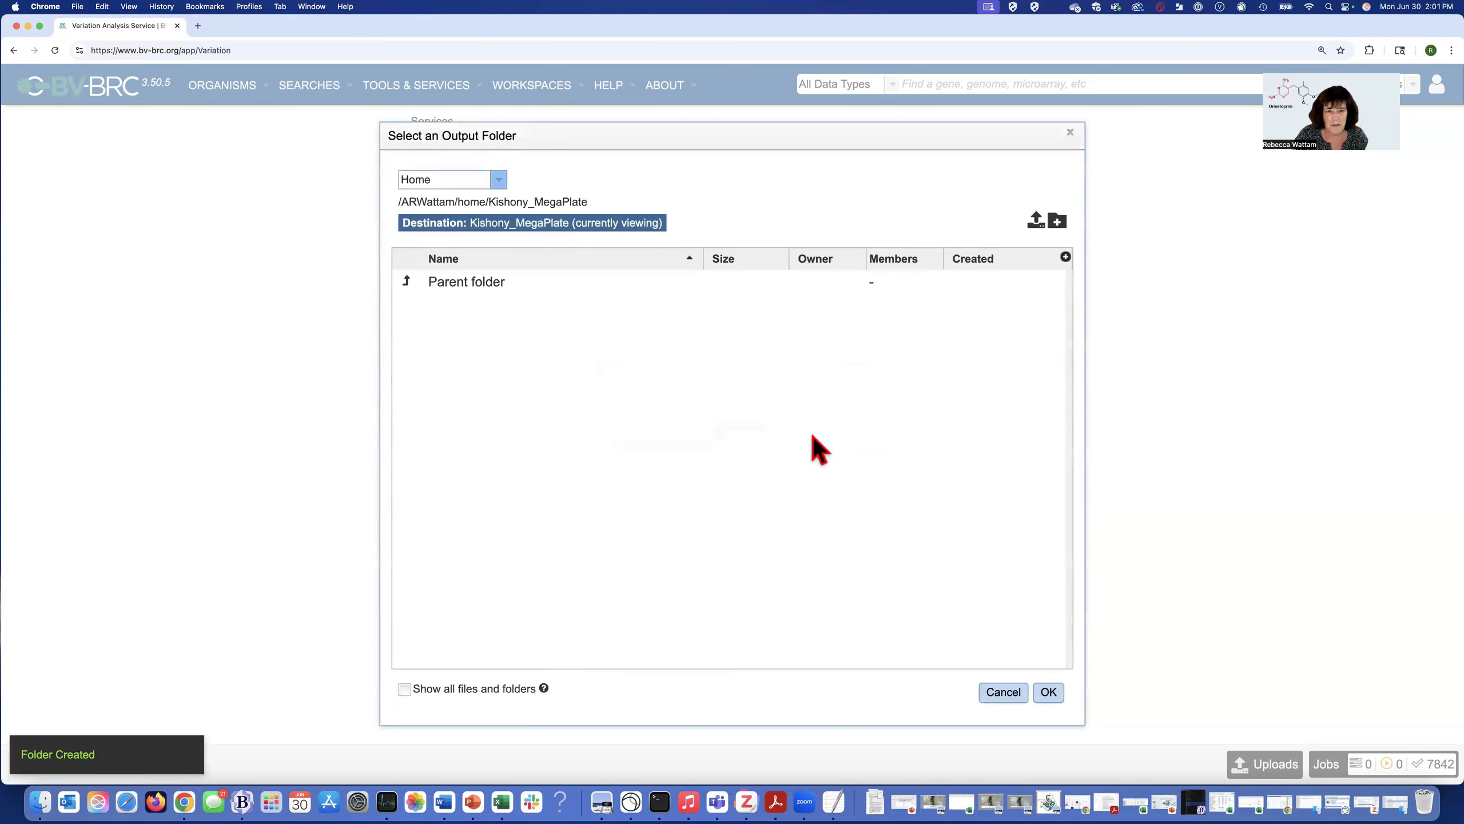
{"action": "left_click", "coordinate": [652, 312]}
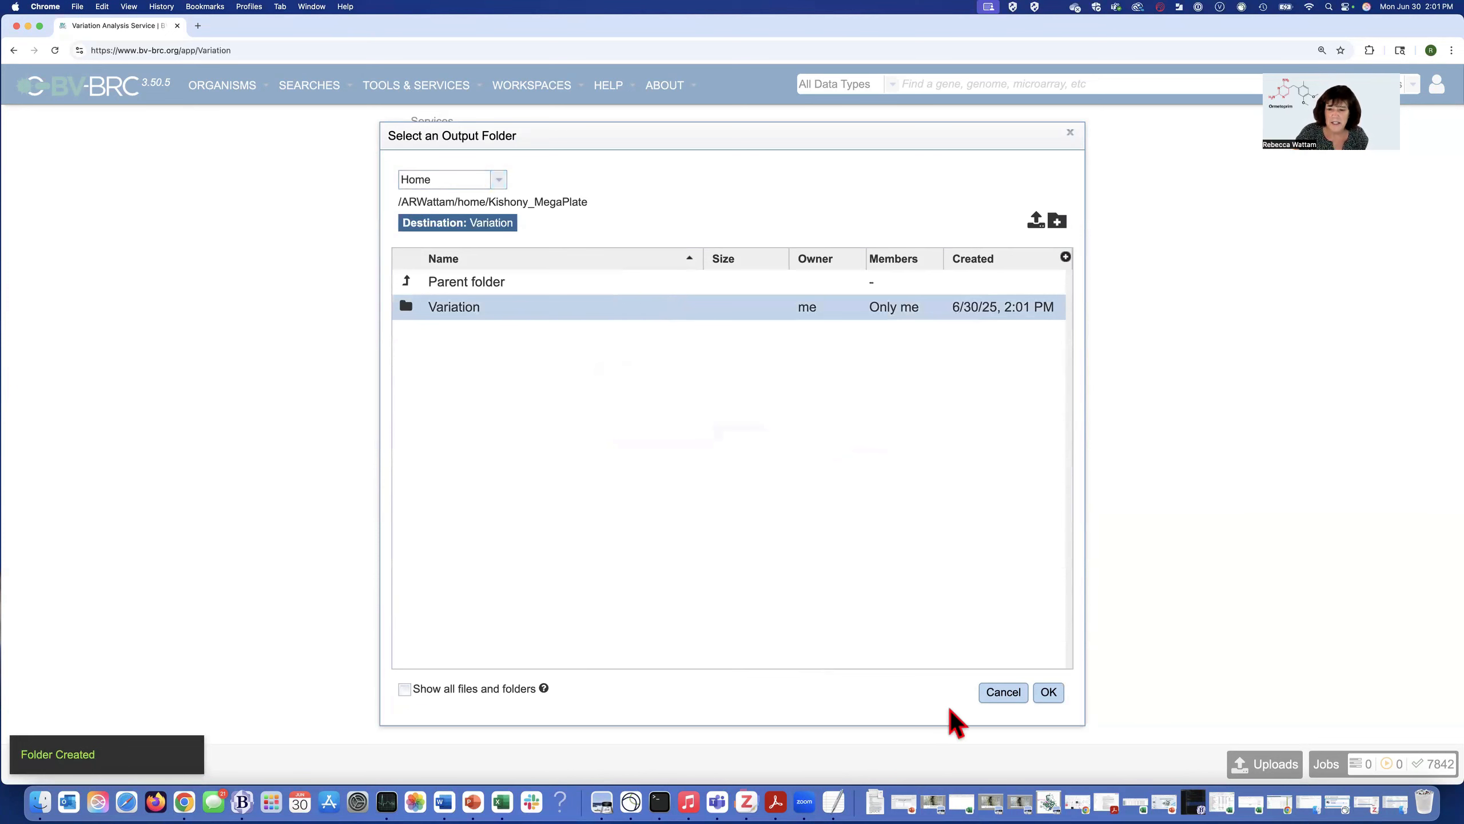
{"action": "left_click", "coordinate": [1049, 692]}
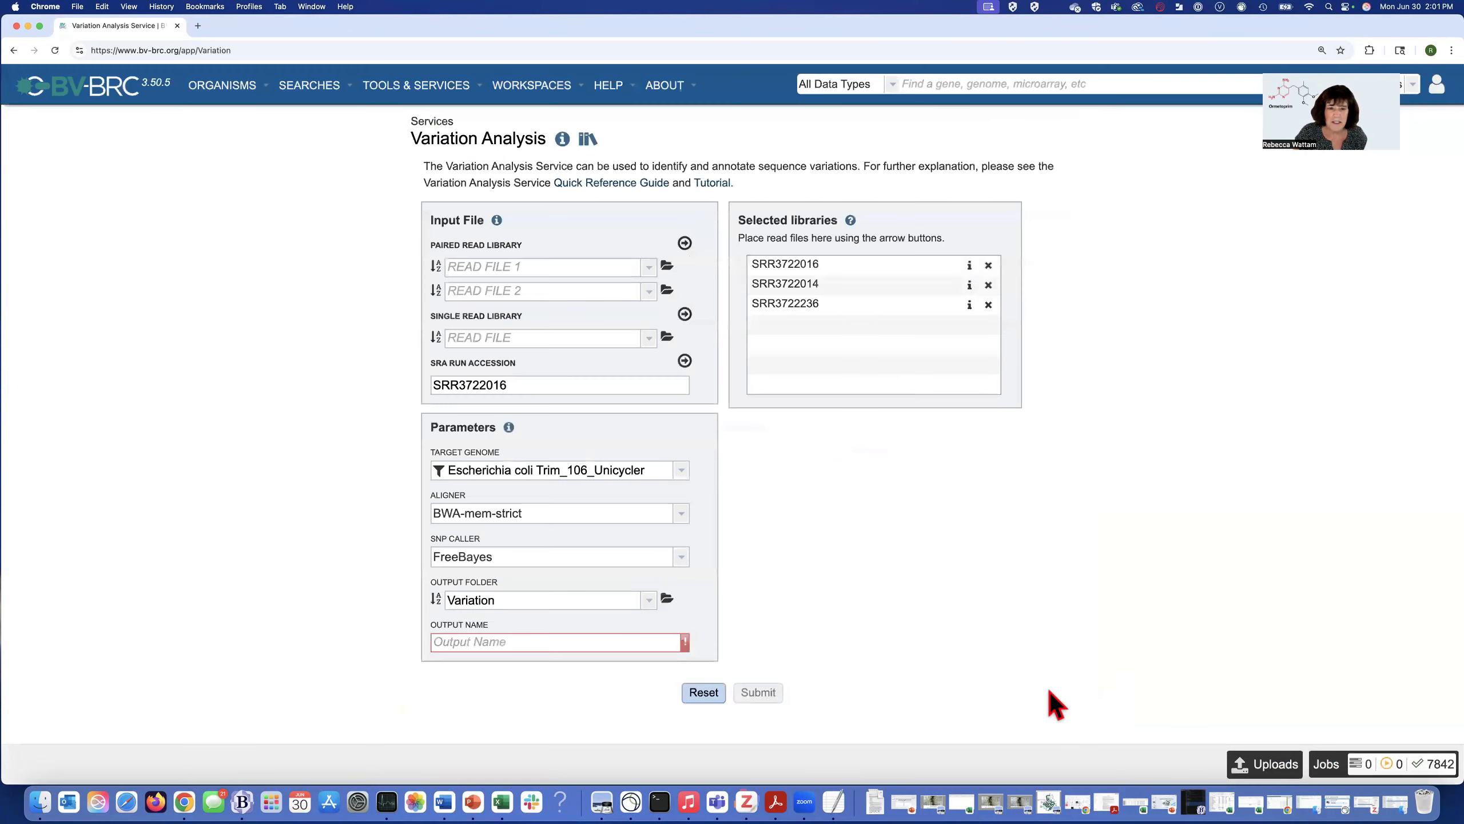
Name the output "Manifold 96_145_147_ E coli" and submit the Variation Analysis job.
{"action": "left_click", "coordinate": [466, 640]}
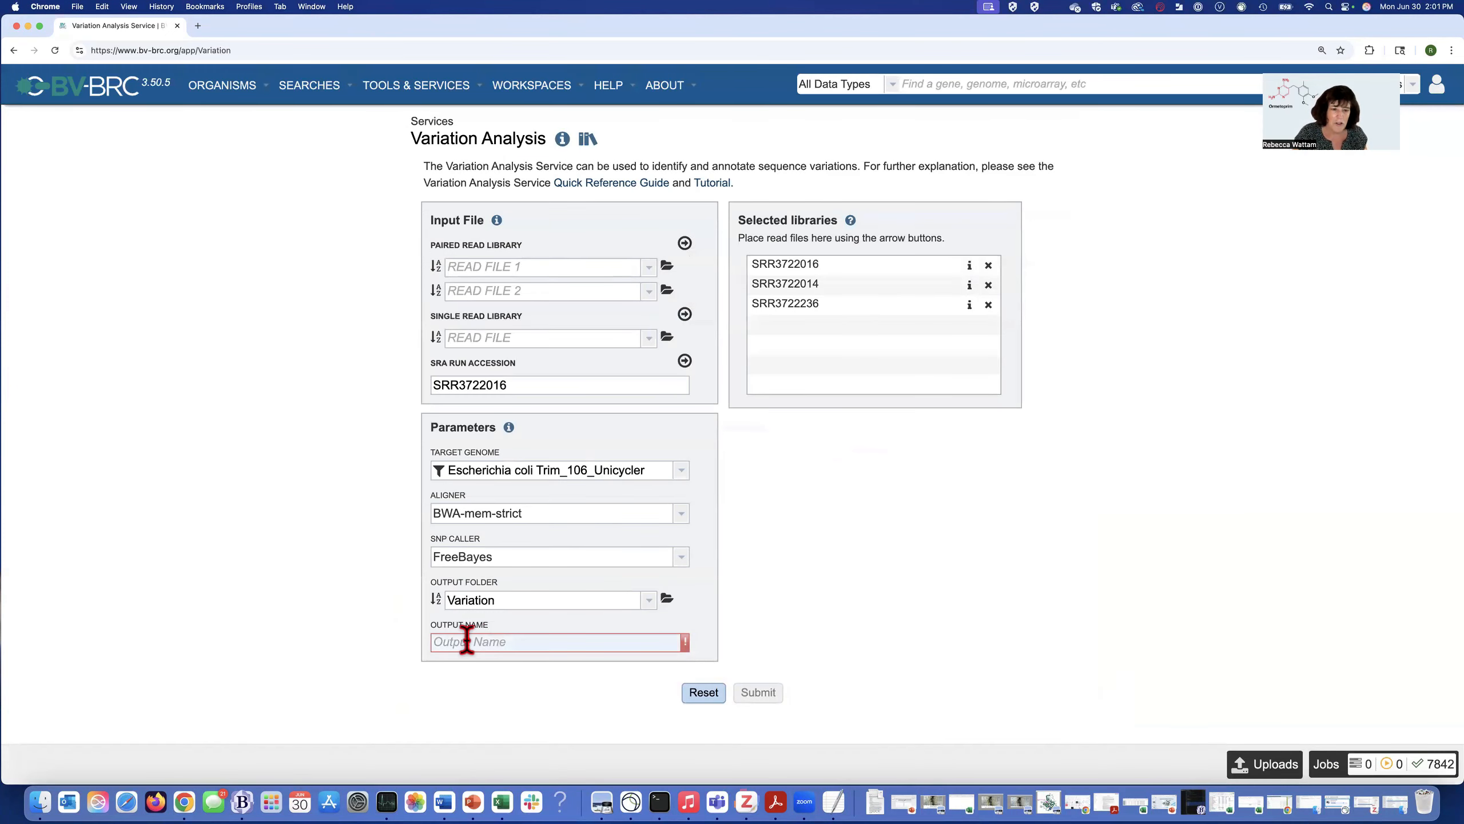
{"action": "type", "text": "Man"}
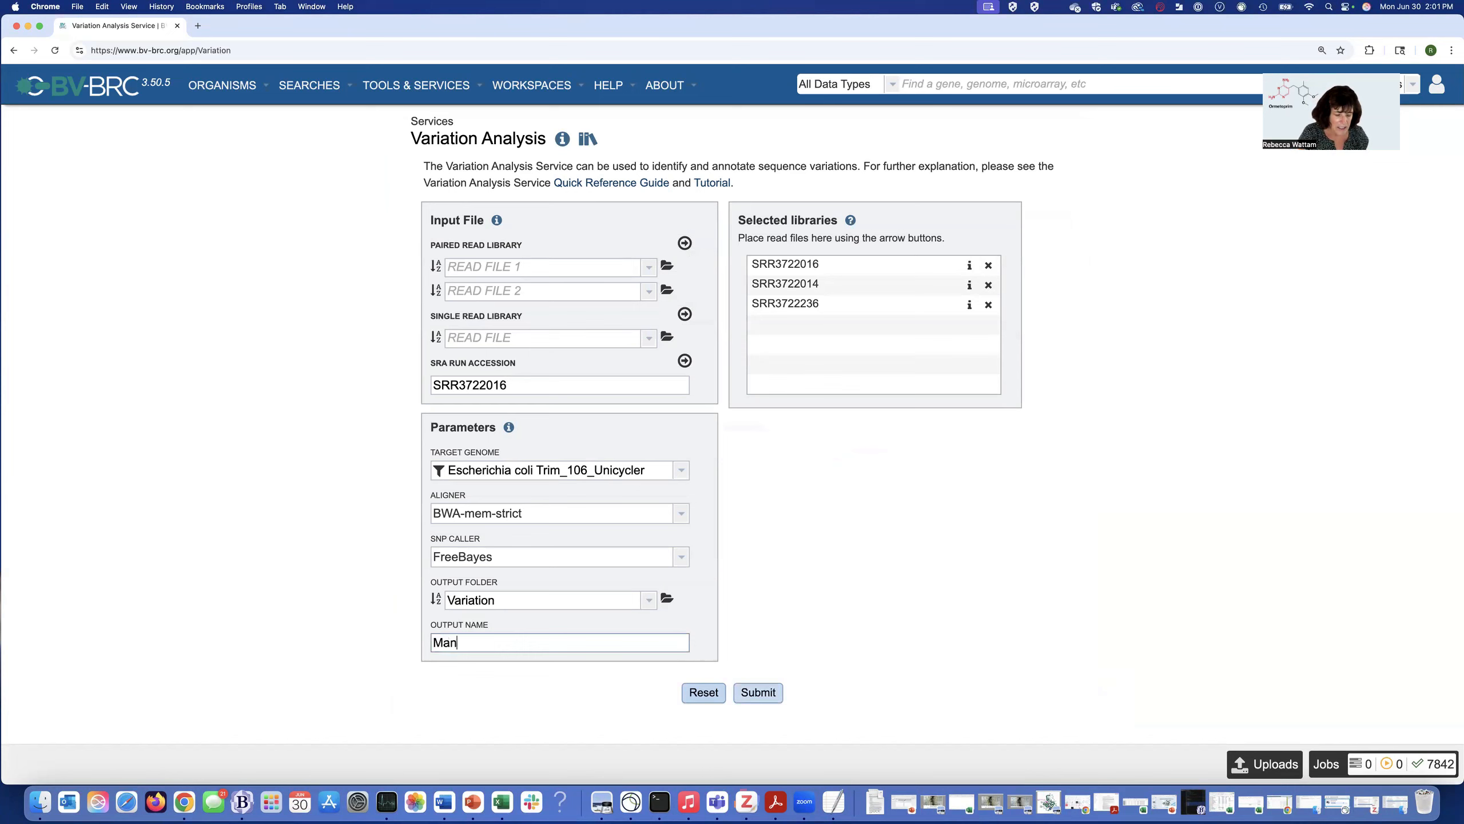
{"action": "type", "text": "ifold"}
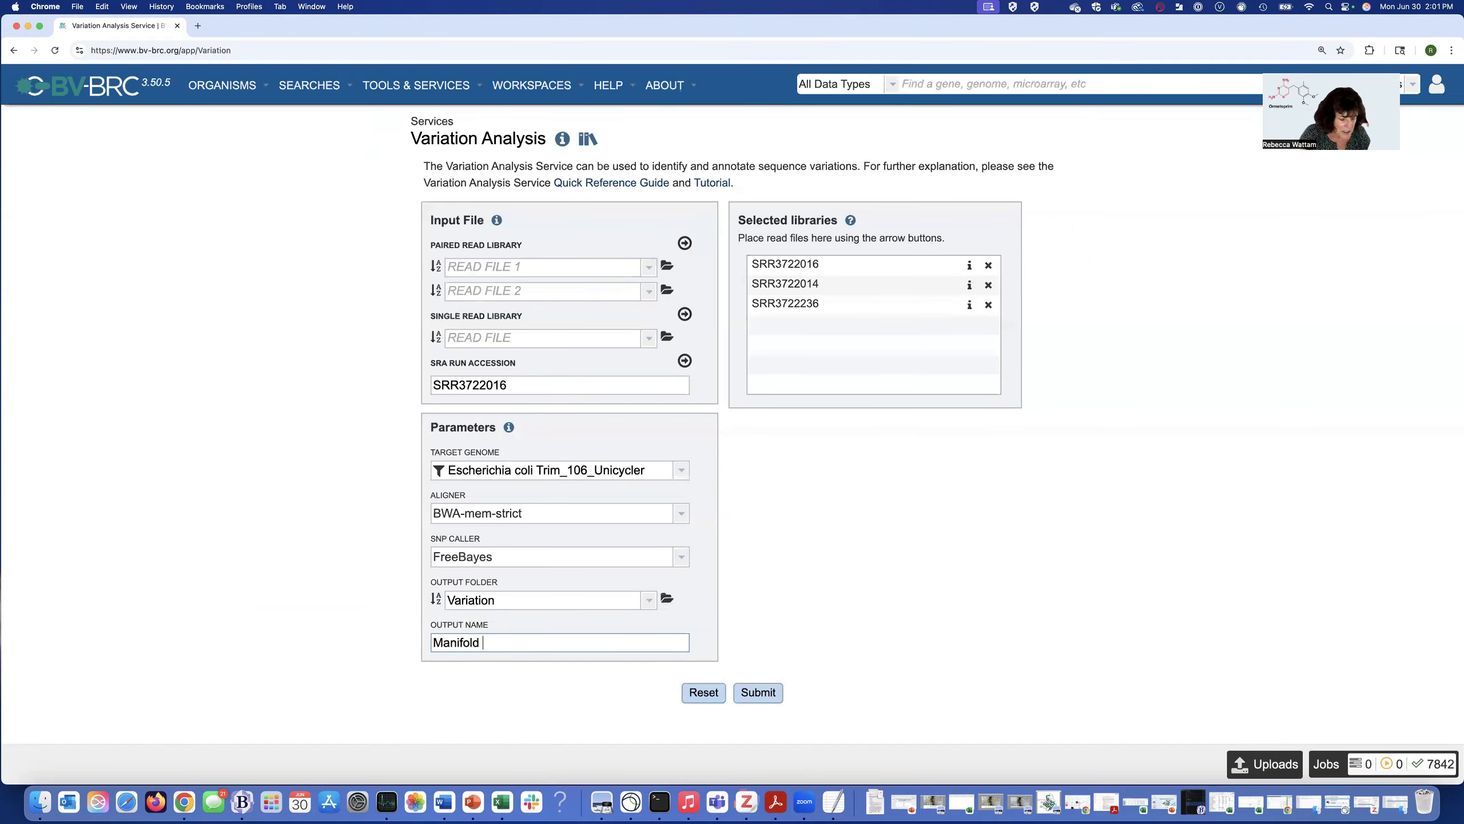
{"action": "type", "text": "96_145"}
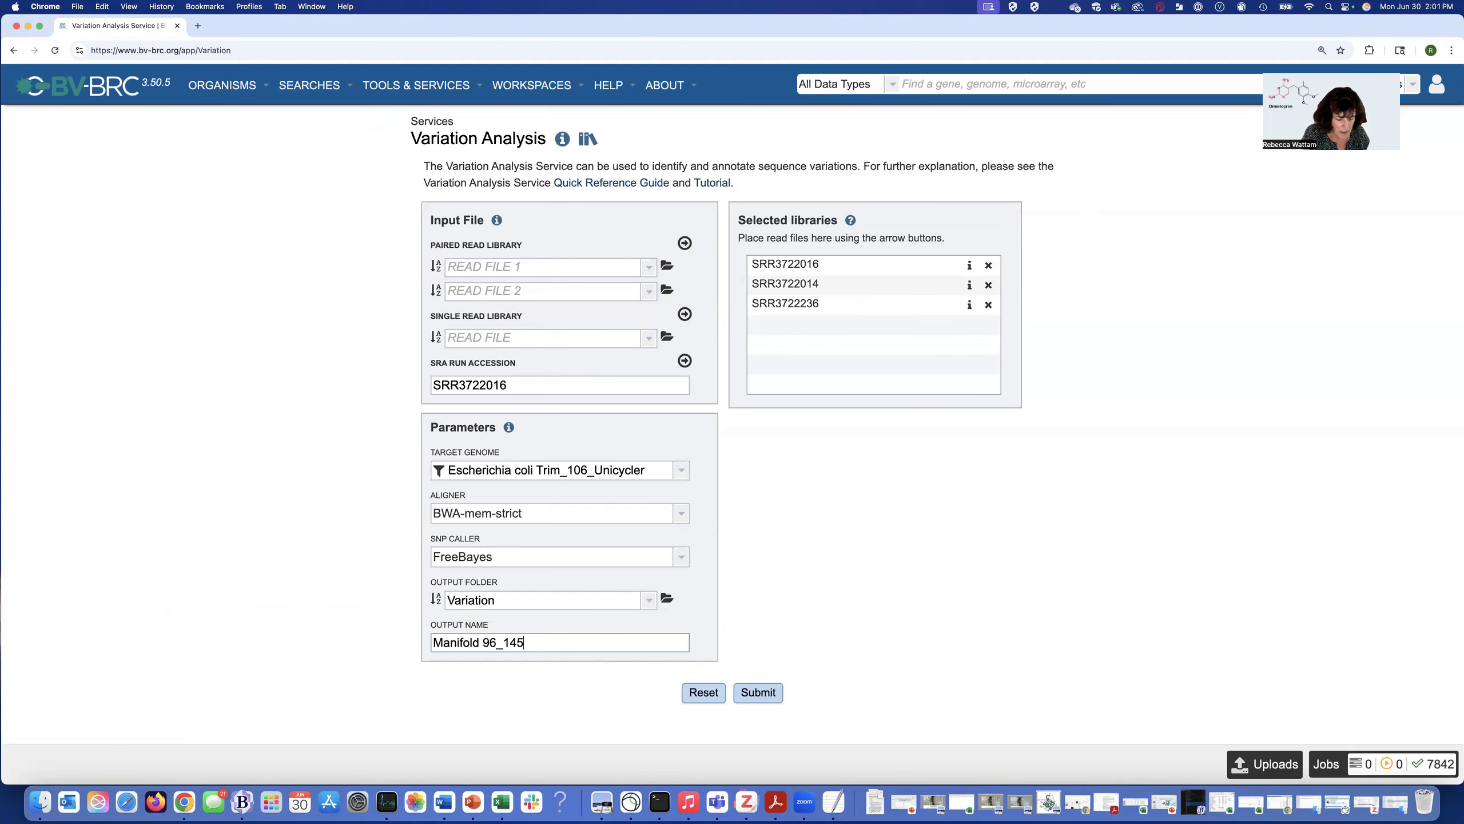
{"action": "type", "text": "_147"}
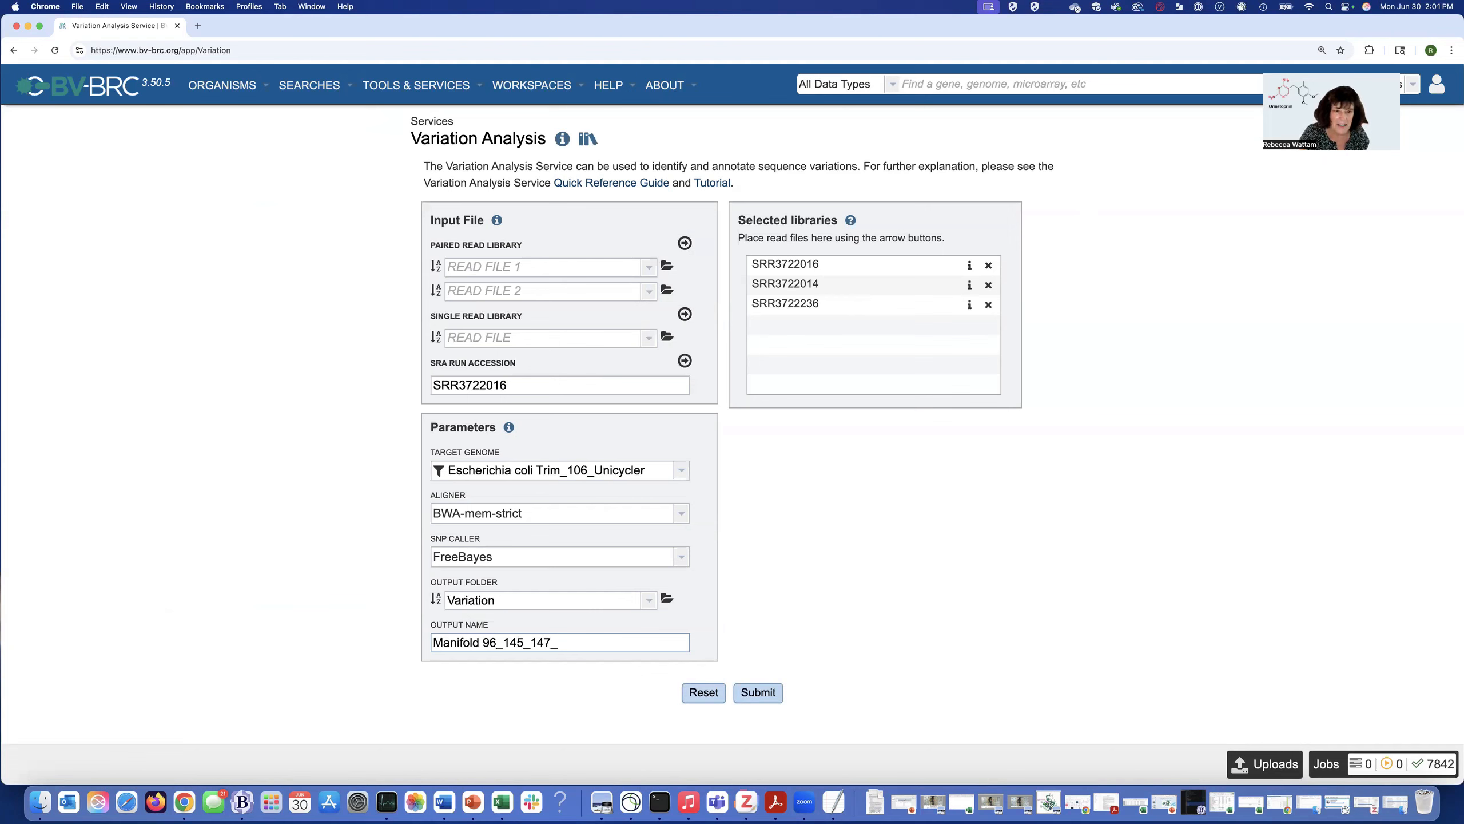
{"action": "type", "text": "_ E coli"}
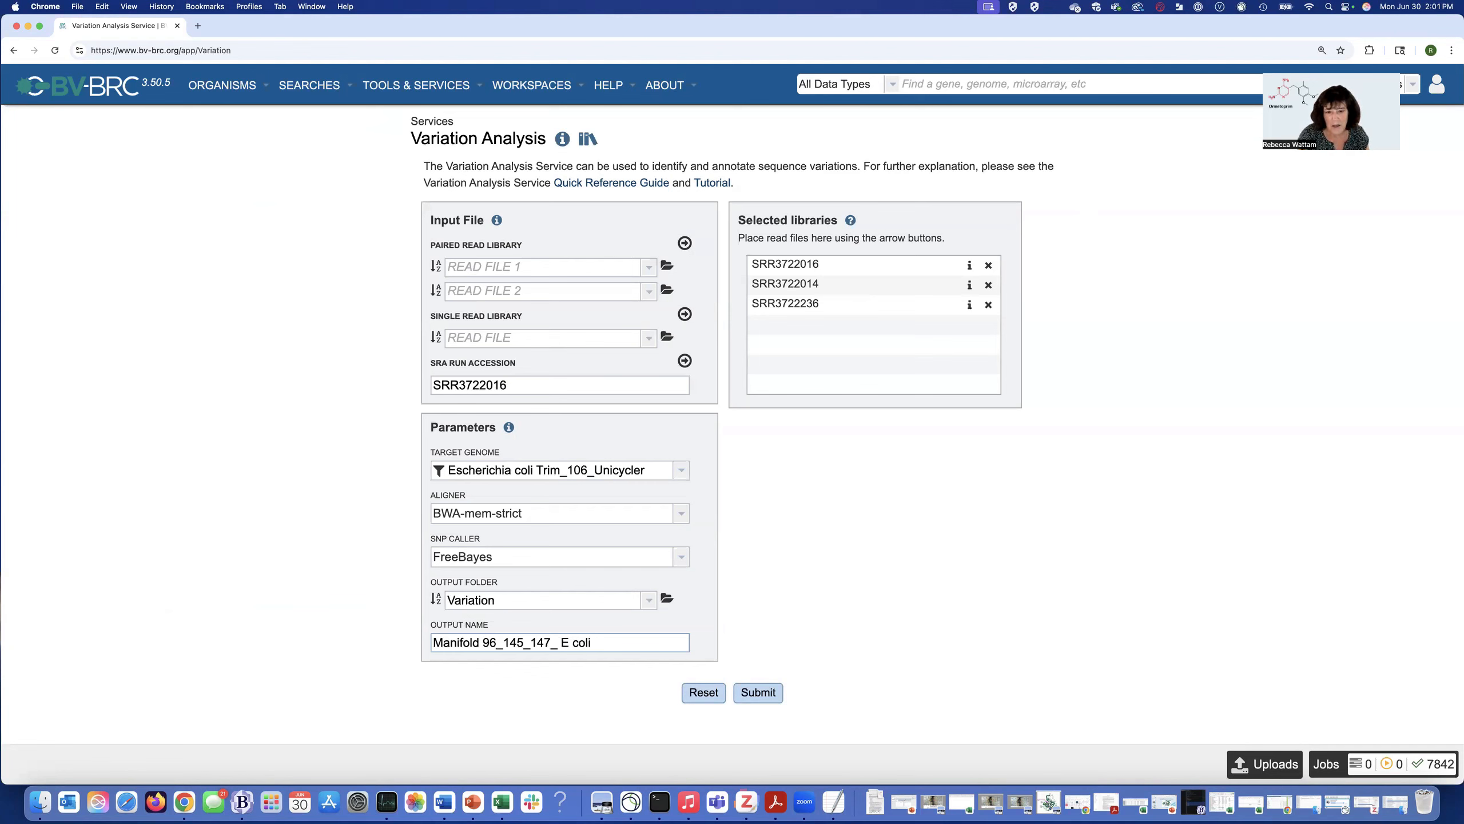
{"action": "left_click", "coordinate": [760, 694]}
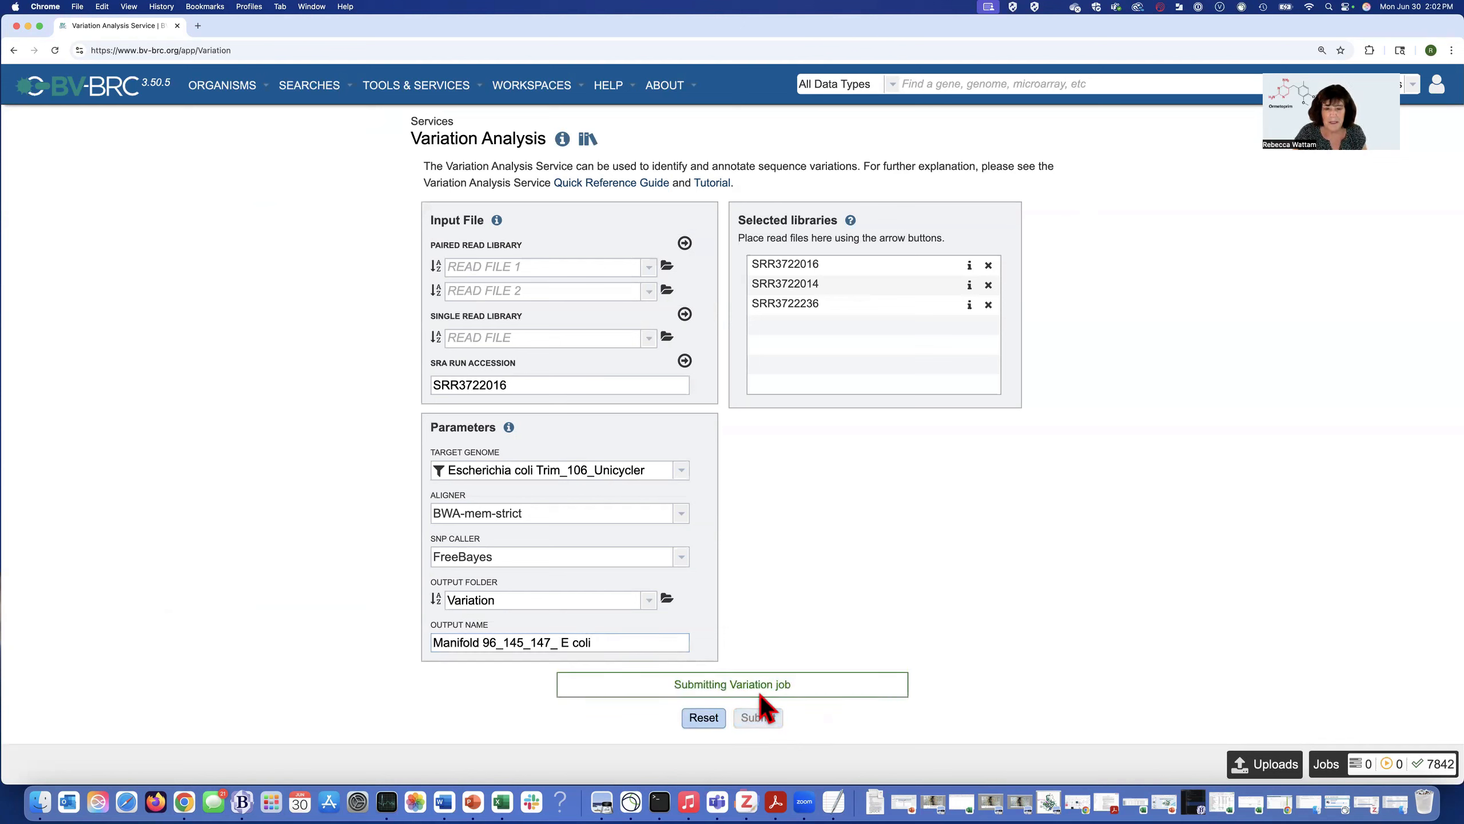